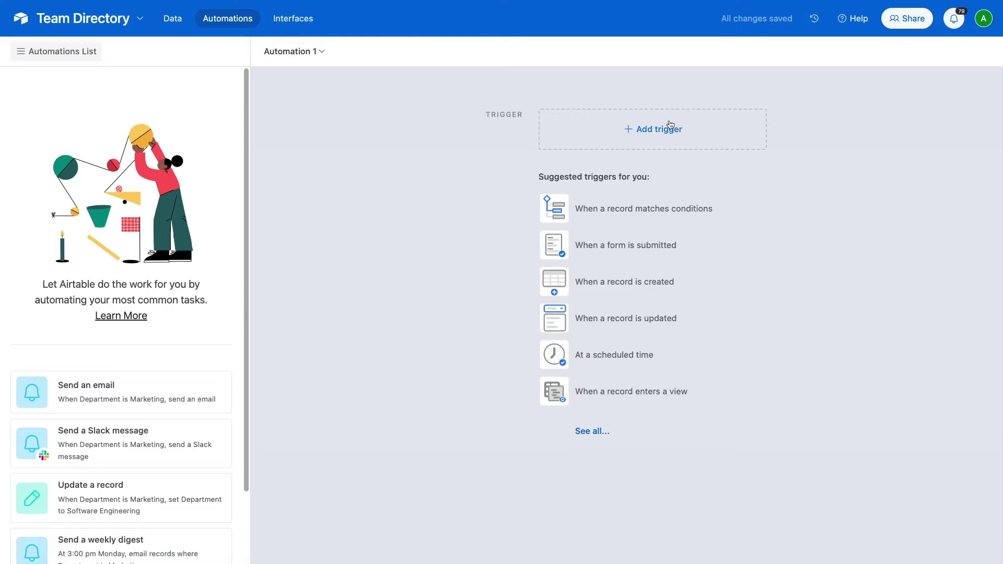
- Set the trigger to 'When a form is submitted' and browse existing tasks as test records
click(670, 126)
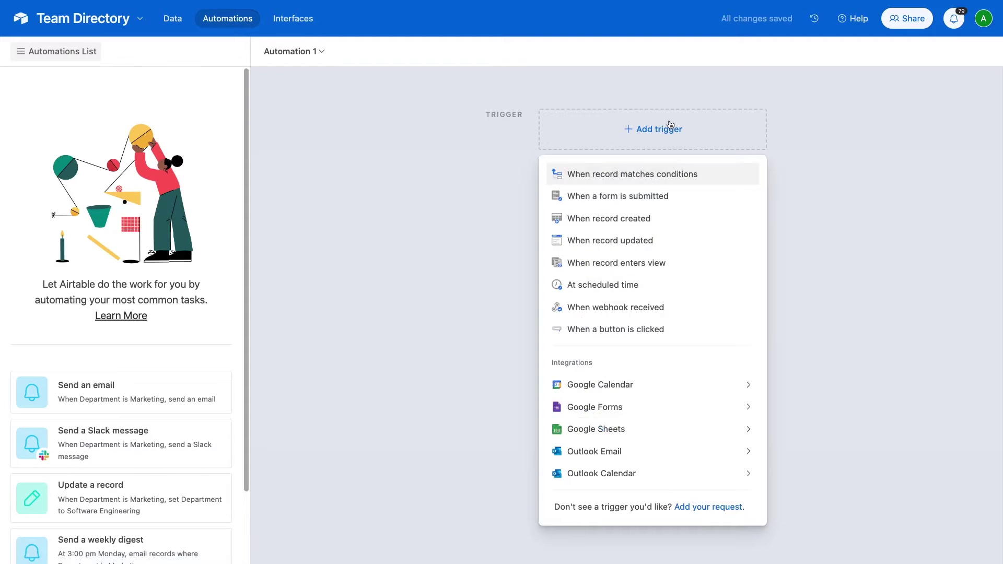
click(646, 200)
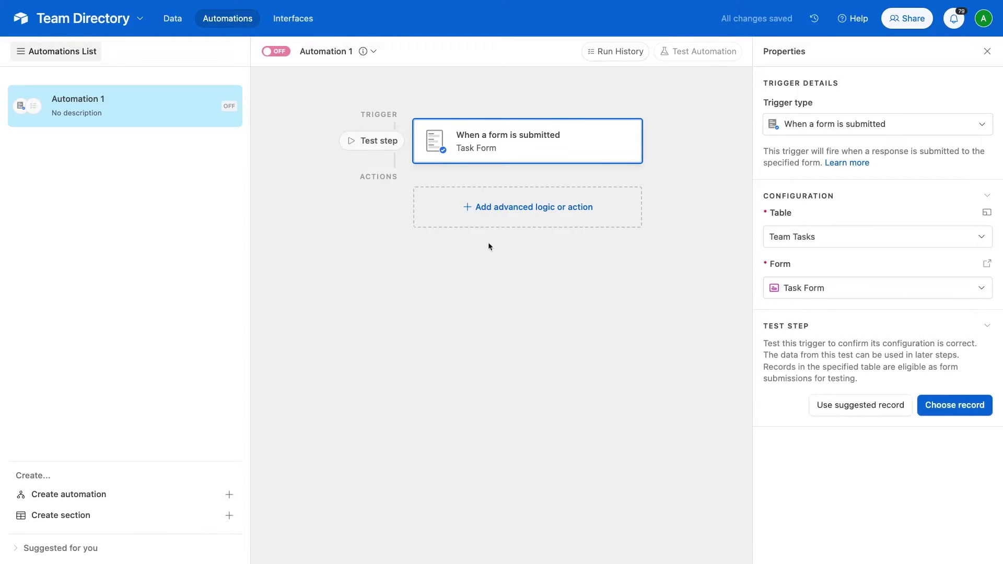
click(368, 140)
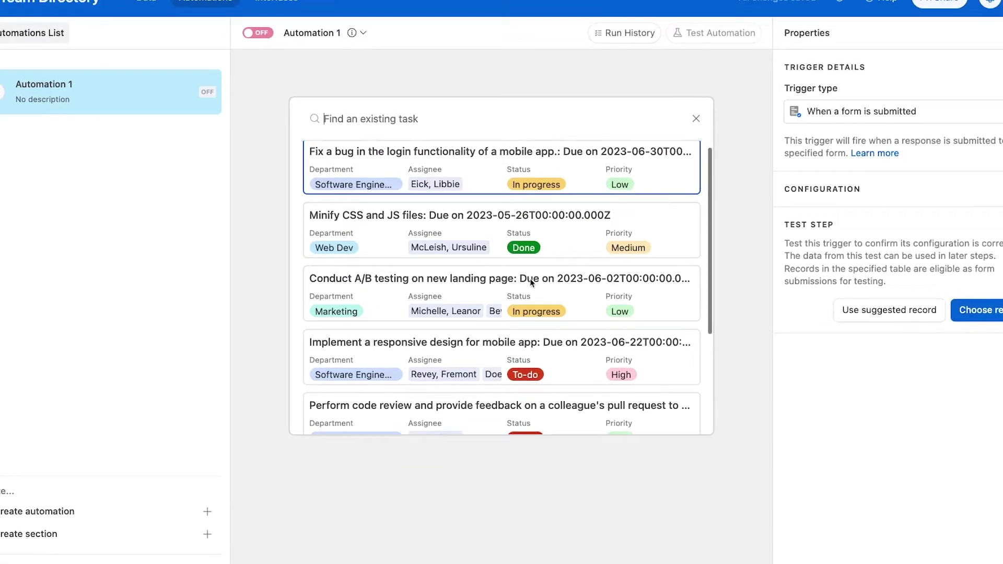
scroll(530, 282, down, 1)
scroll(534, 282, down, 1)
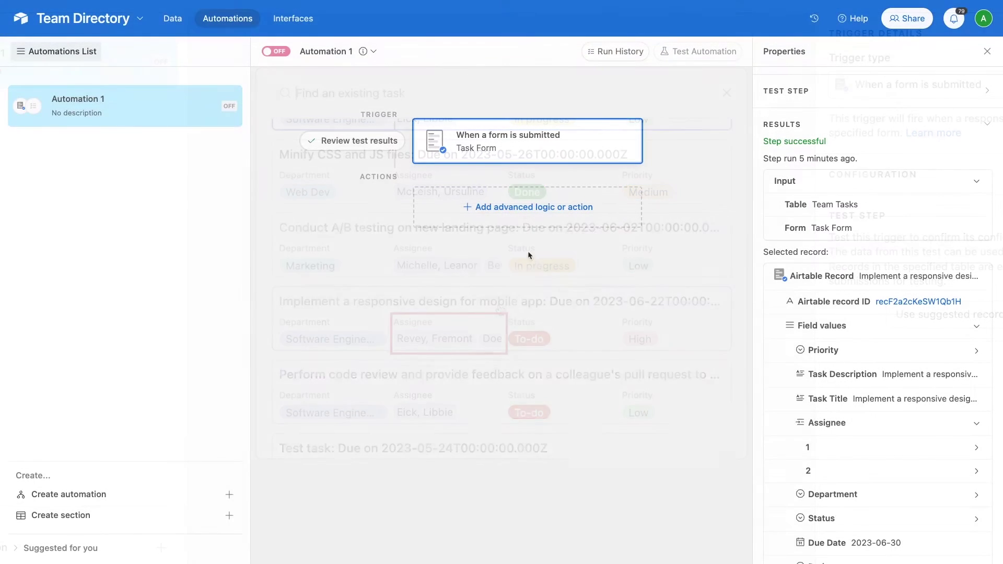
- Add a repeating group over the form's Assignee list and start adding an action inside it
click(507, 208)
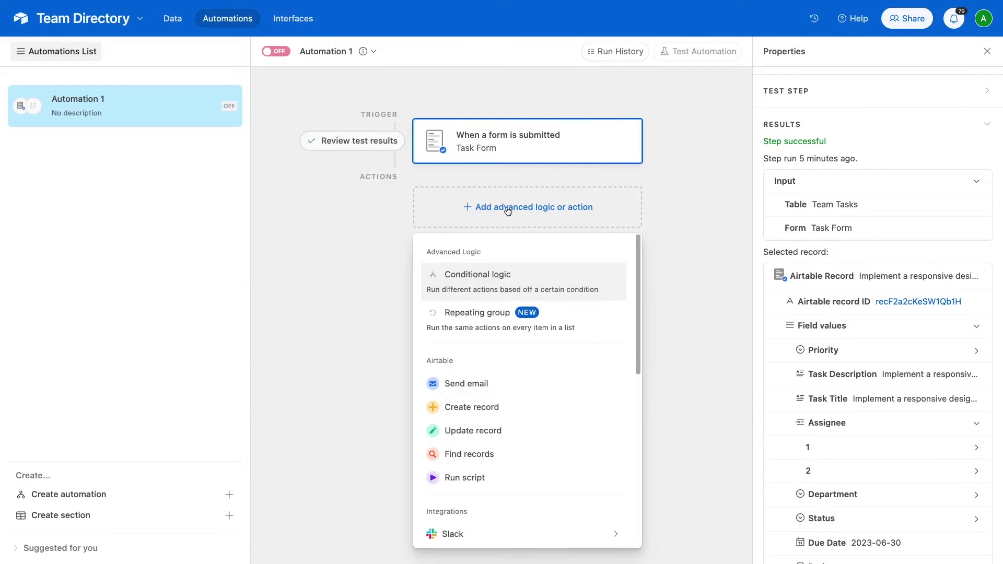
click(522, 314)
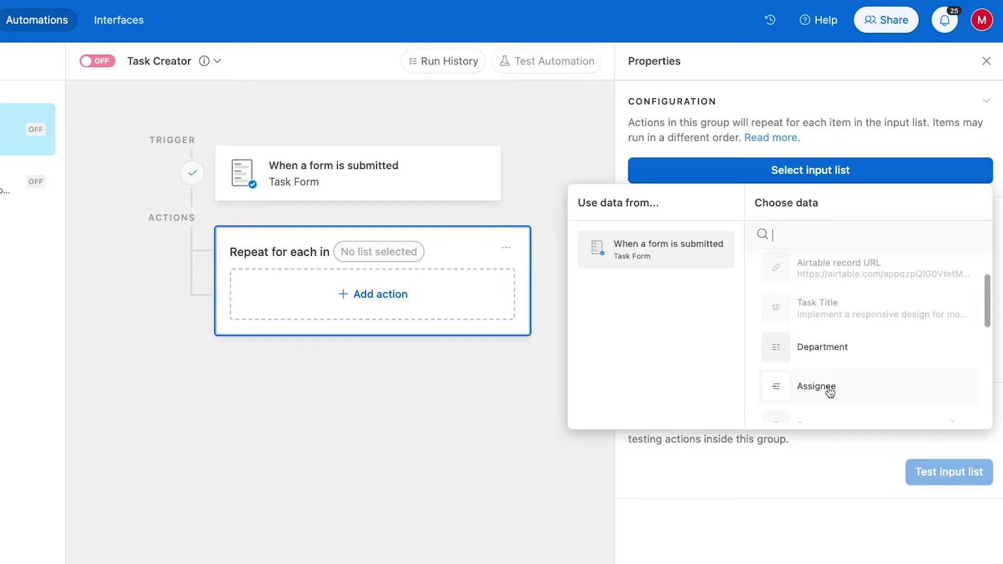
click(823, 398)
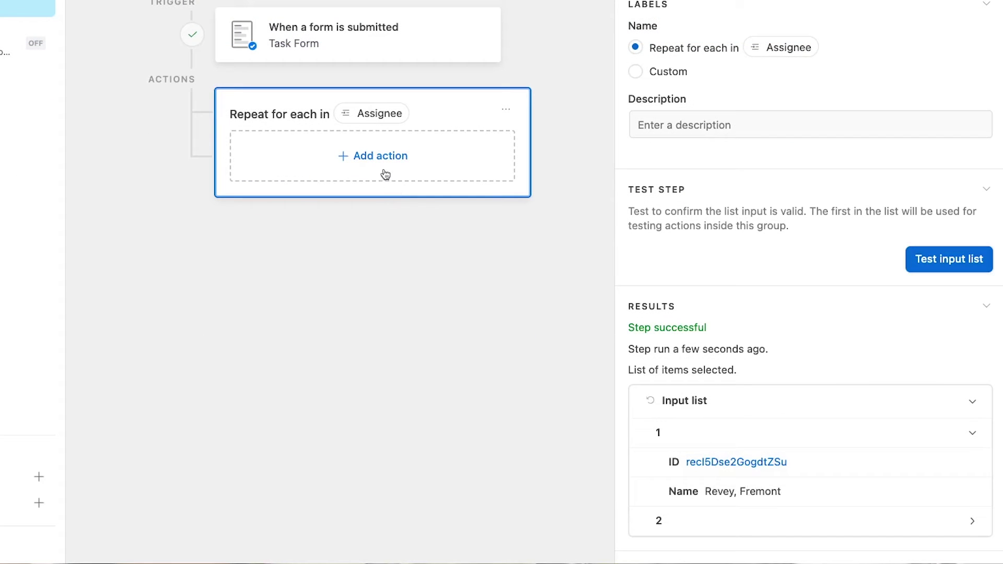
click(384, 173)
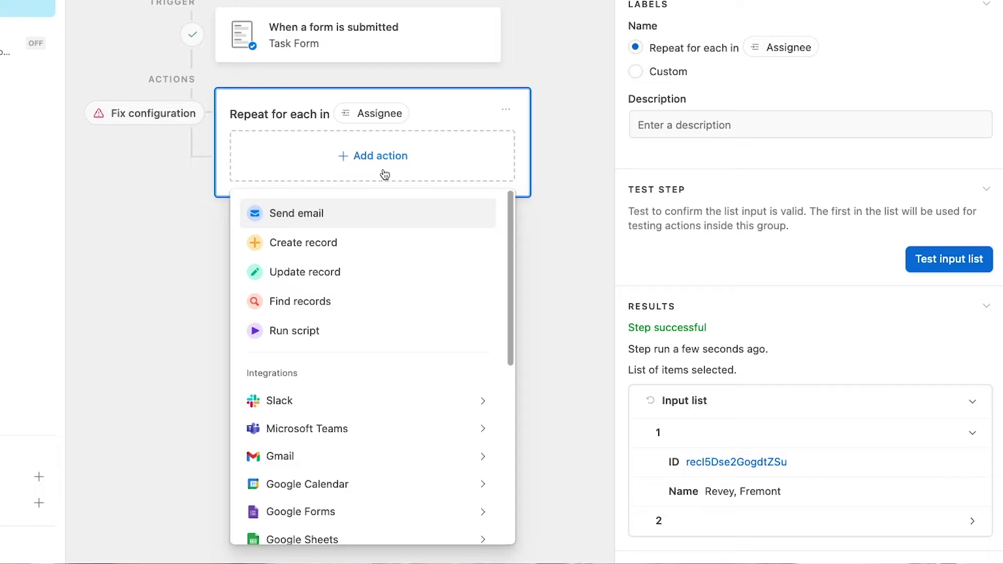
mouse_move(385, 405)
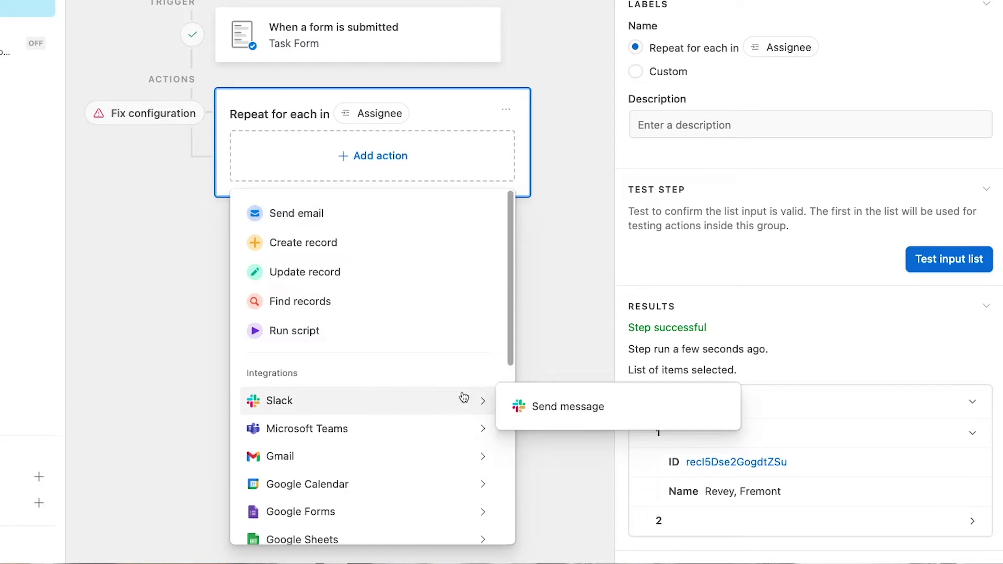
- Add a Slack Send message action using the first Slack account, posting to #tutorials
click(541, 406)
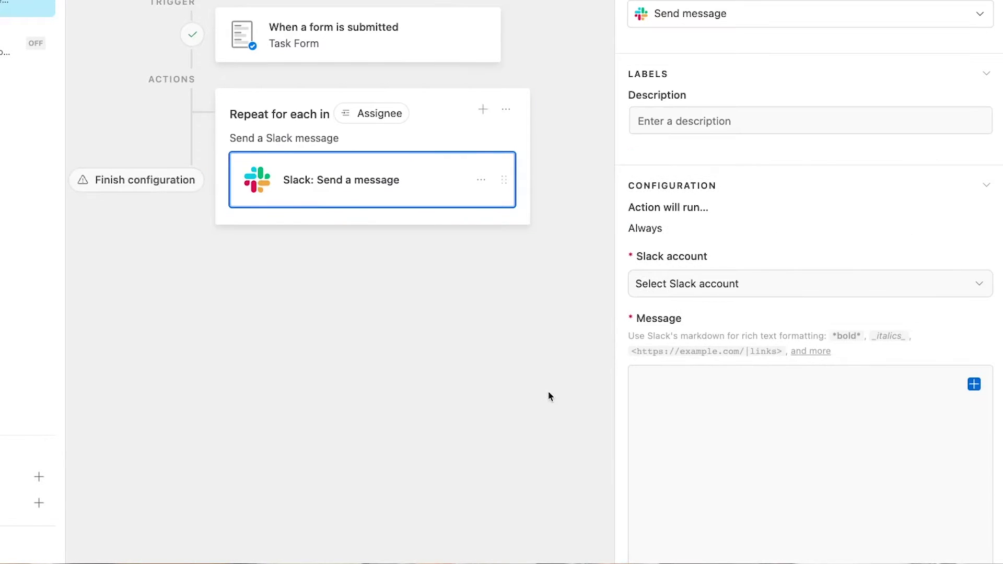
click(737, 290)
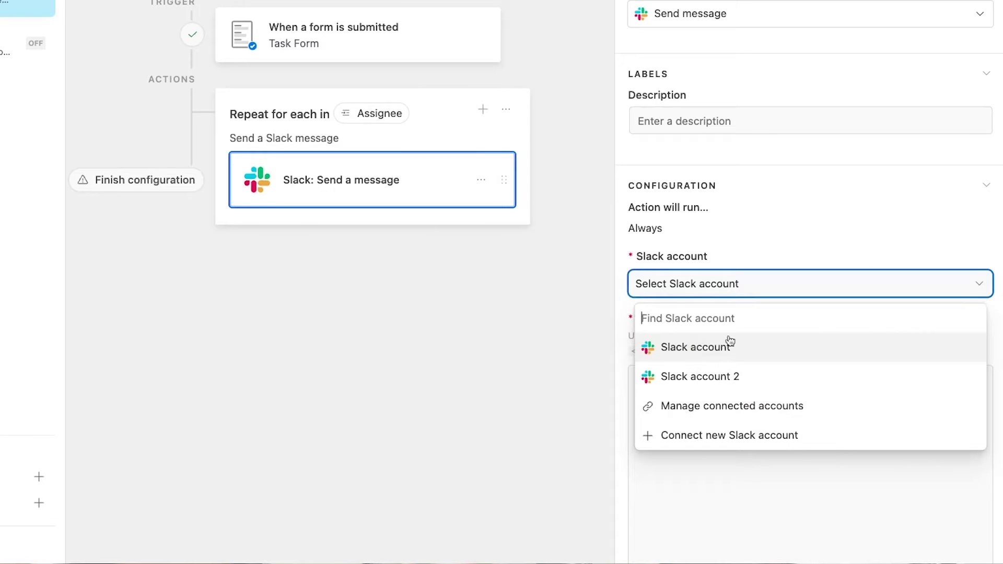
click(729, 344)
click(764, 352)
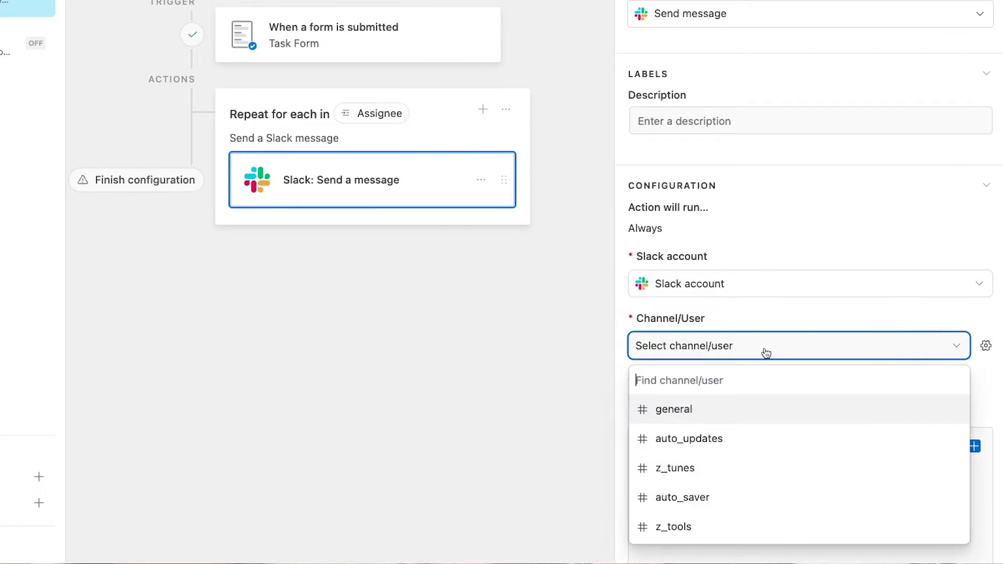
text(tutor)
click(722, 412)
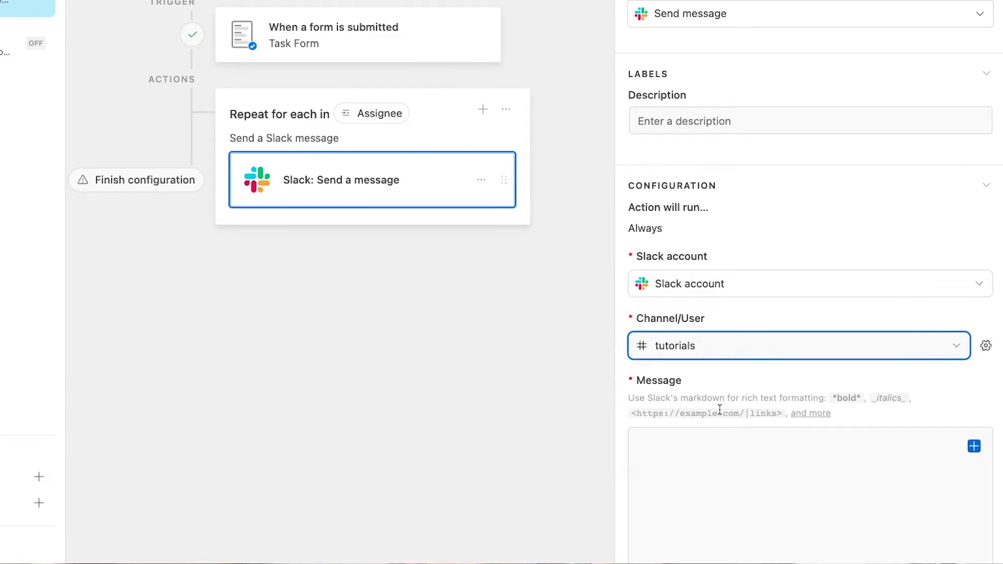
- Paste the new-task message and insert the form's Task Title field after 'Task title:'
click(726, 454)
text(Hello ! You’ve just been assigned a new task.   Task title:   View task here:)
scroll(749, 502, down, 3)
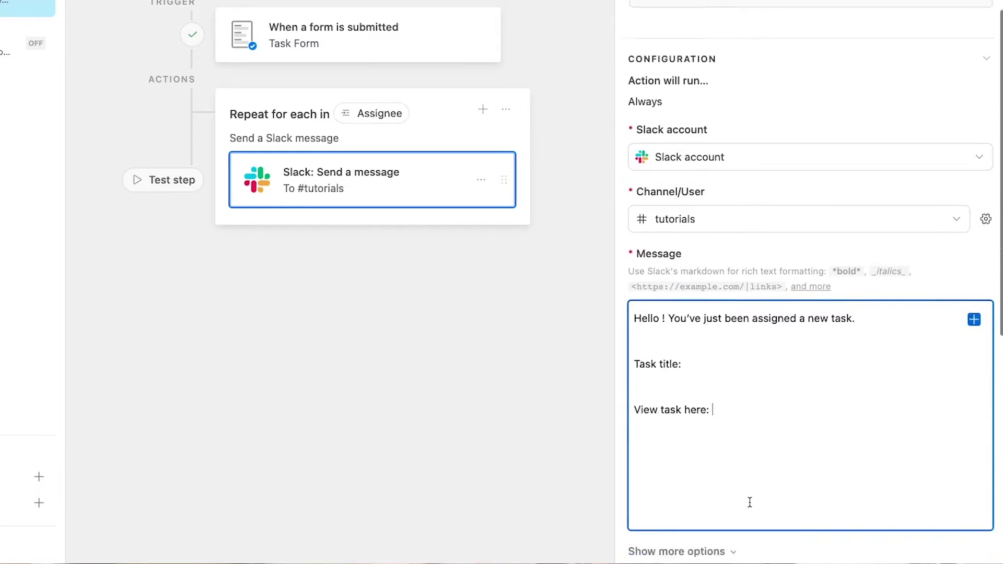
scroll(750, 502, down, 3)
click(738, 261)
click(974, 215)
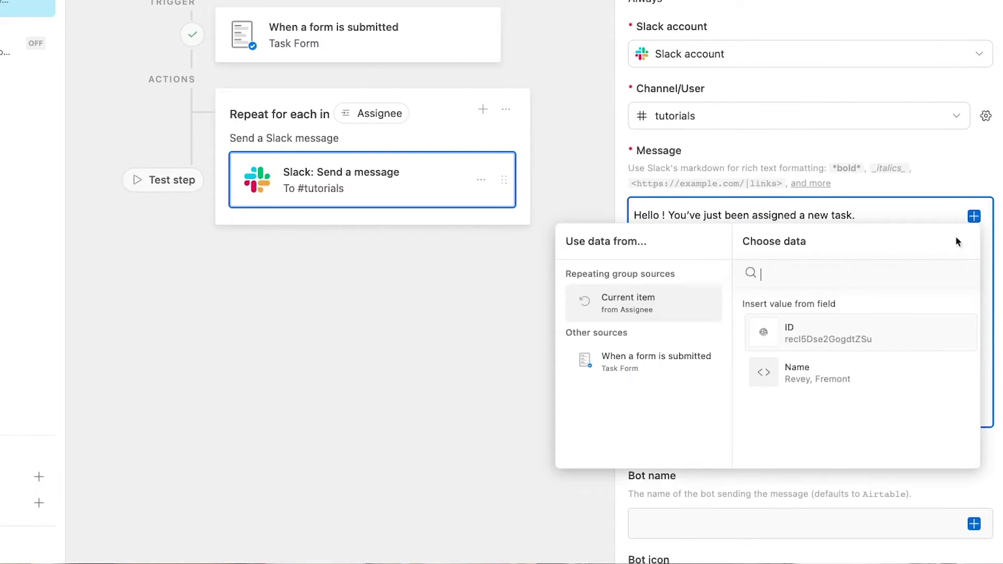
click(656, 360)
click(832, 415)
click(755, 313)
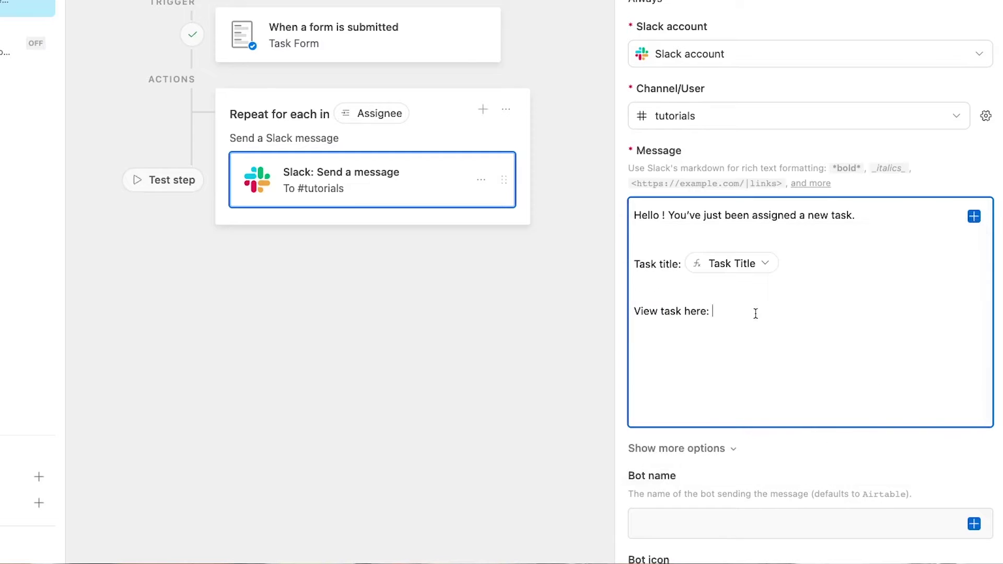
click(974, 216)
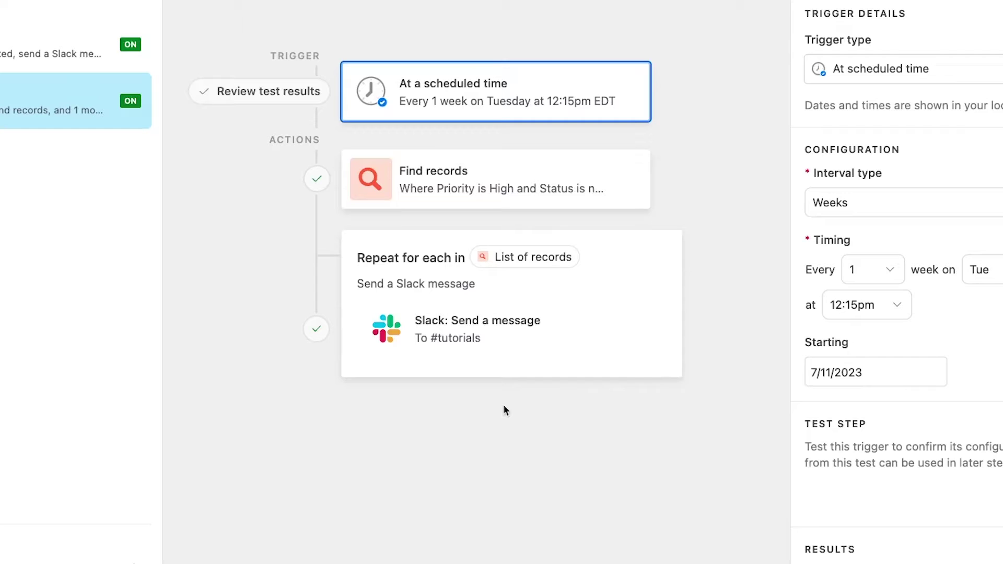
- Open the add-step choices between Find records and the loop, then dismiss them unchanged
click(484, 218)
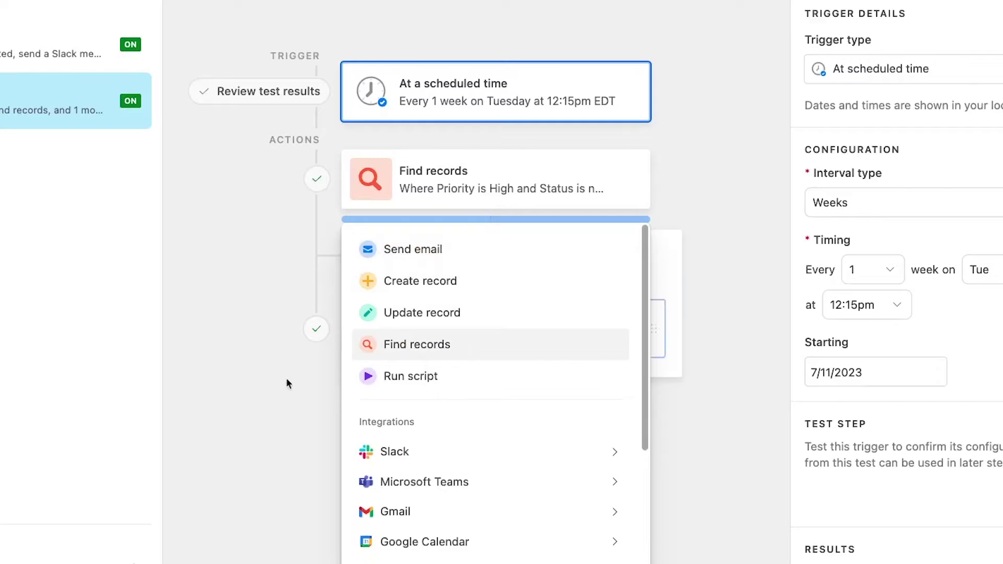
click(258, 431)
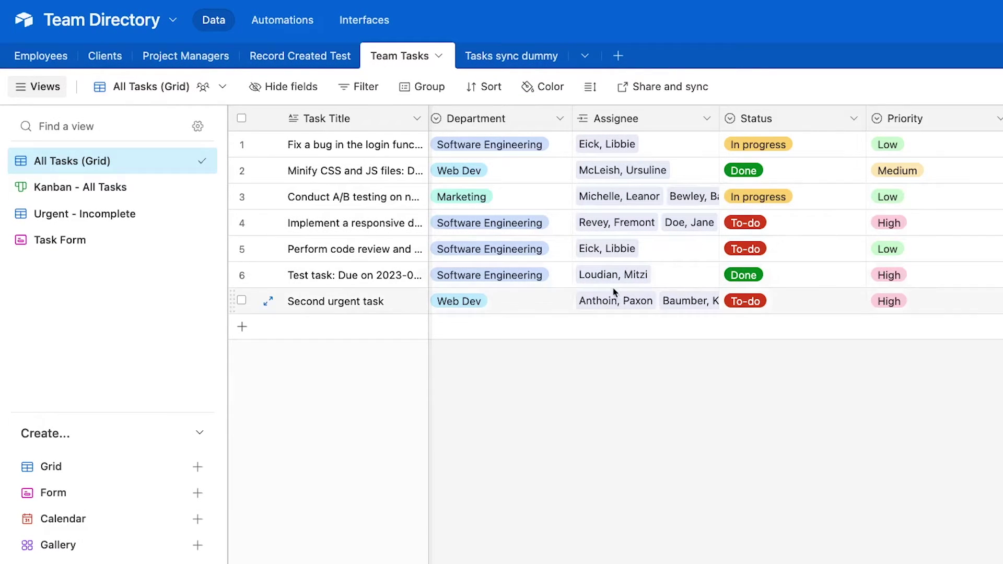
- Expand row 7's Assignee cell, then switch to the Task Form view
click(658, 298)
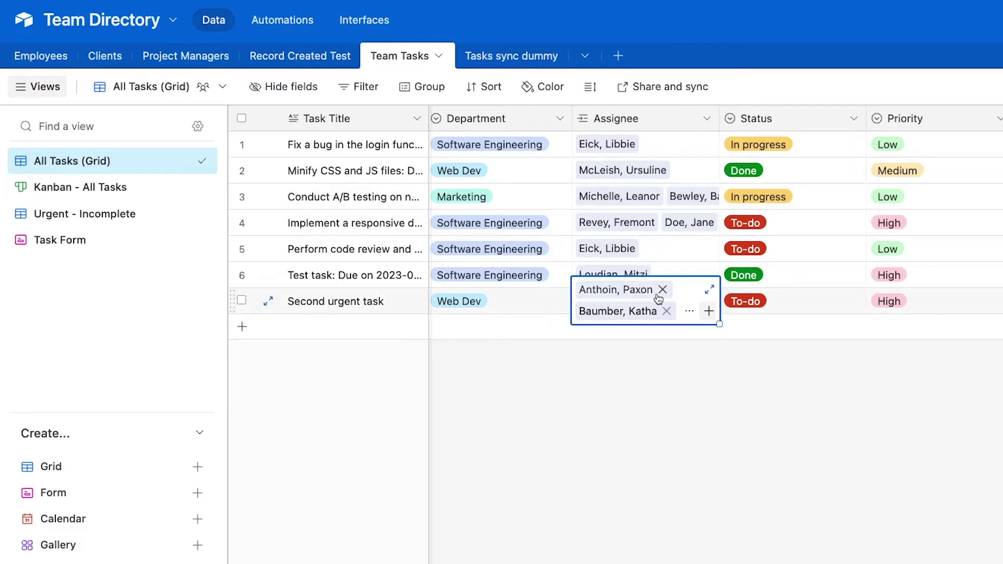
click(128, 241)
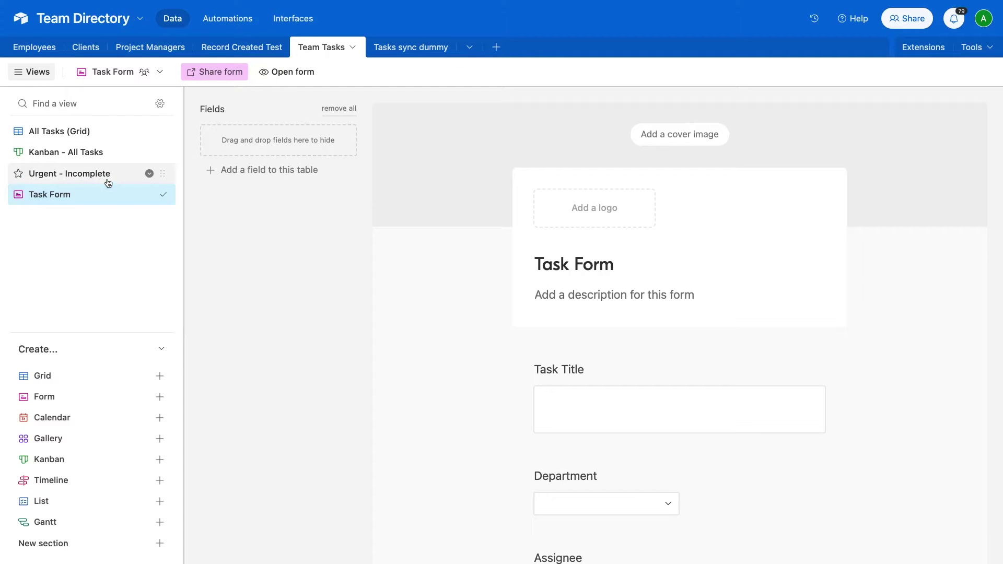
- Give Automation 1 a 'When a form is submitted' trigger on Team Tasks' Task Form
click(246, 23)
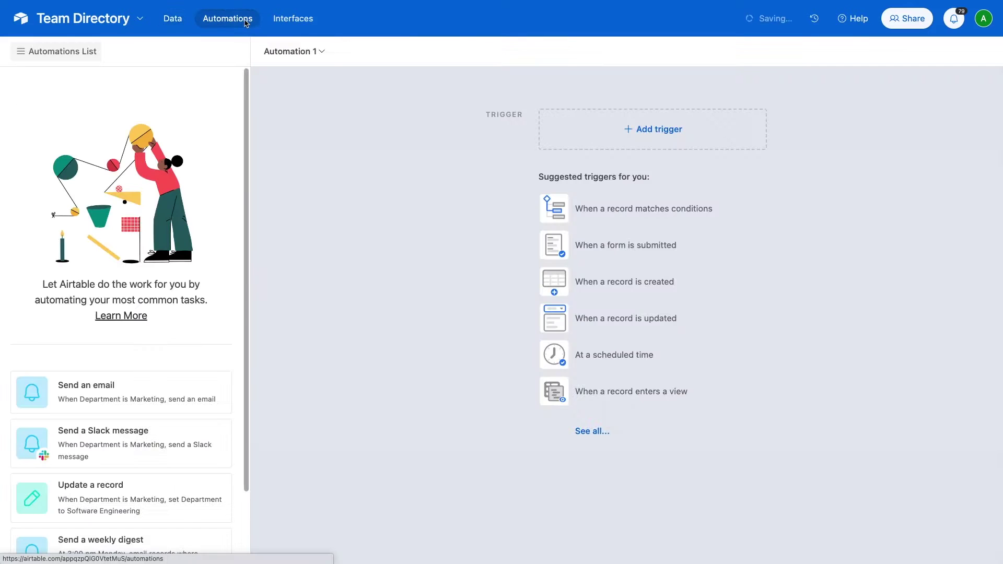
click(670, 125)
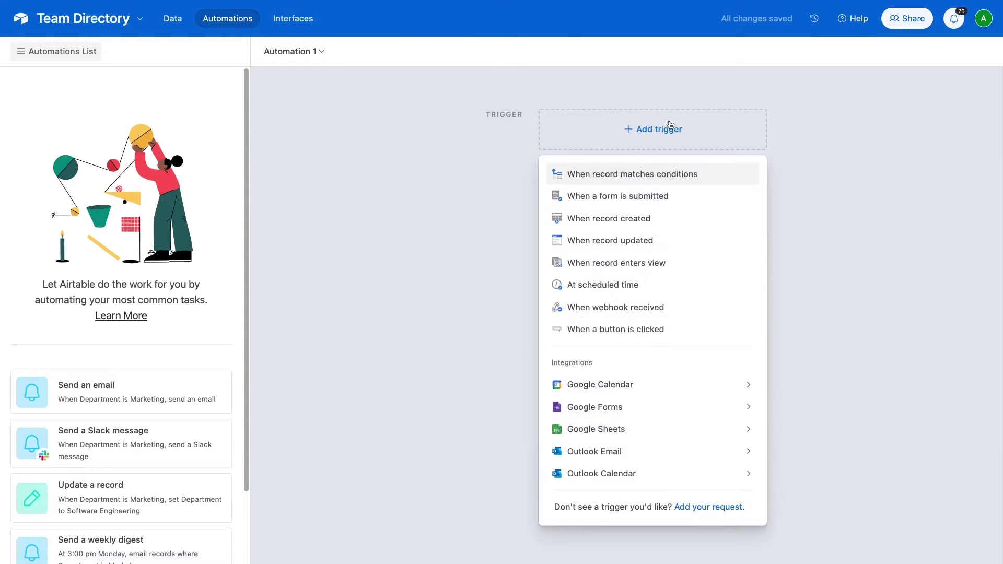
click(646, 200)
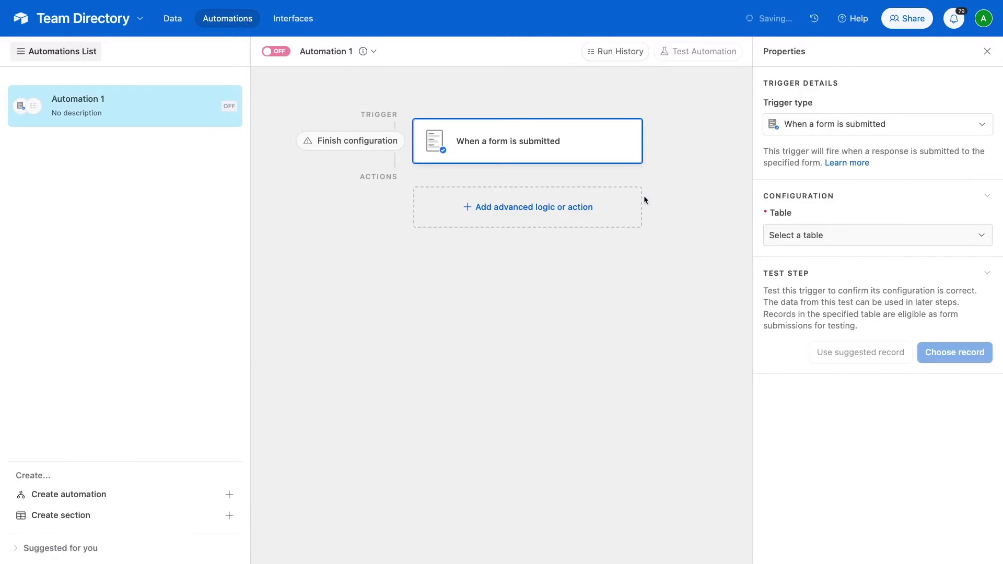
click(825, 234)
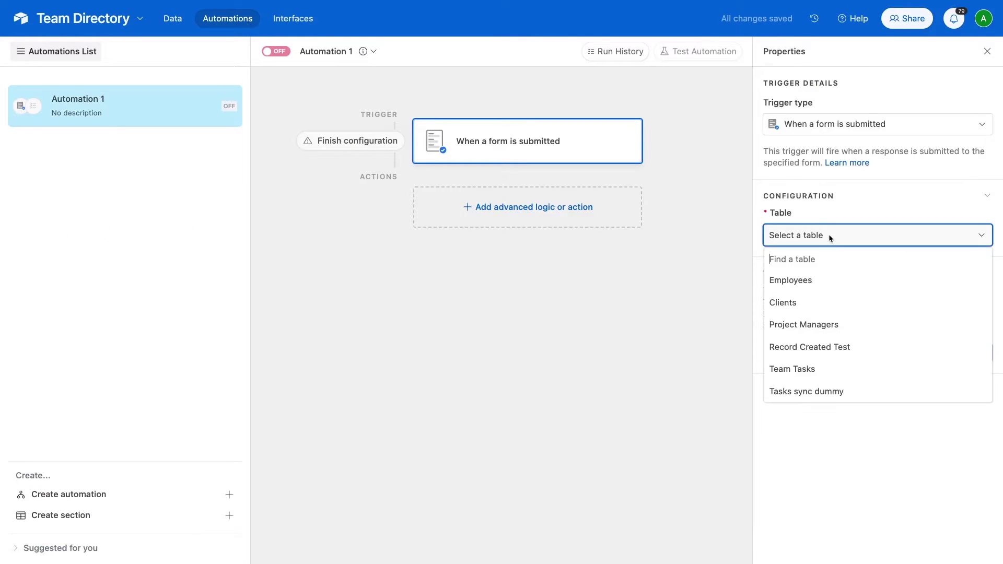
click(830, 367)
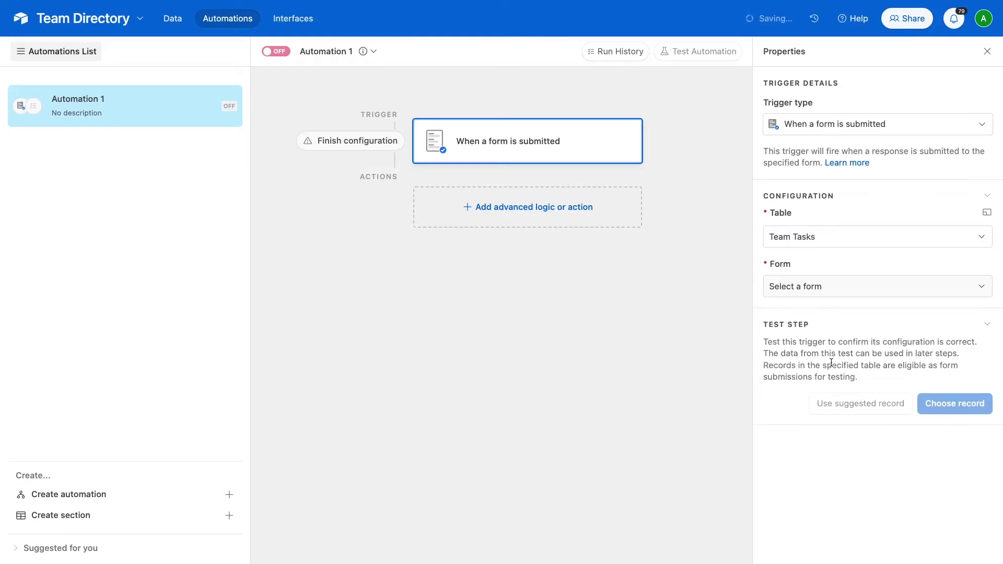
click(808, 286)
click(815, 329)
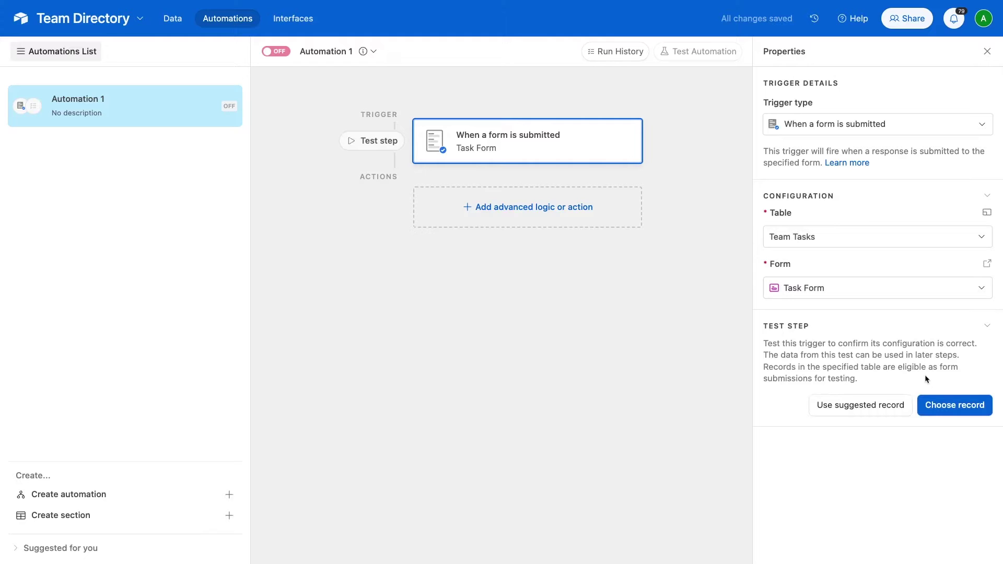
- Start testing the trigger and scroll through the existing Team Tasks records
click(367, 139)
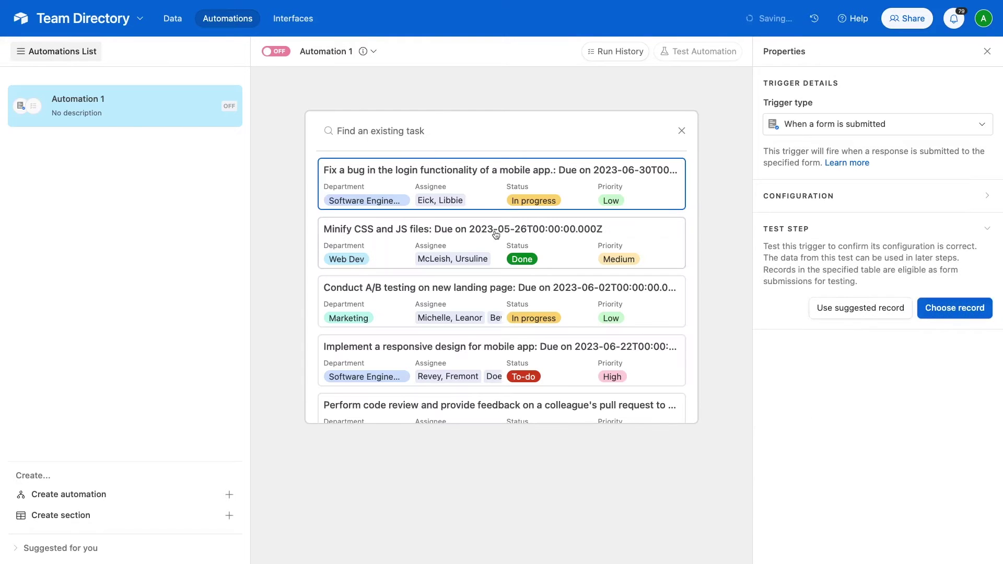
scroll(529, 284, down, 2)
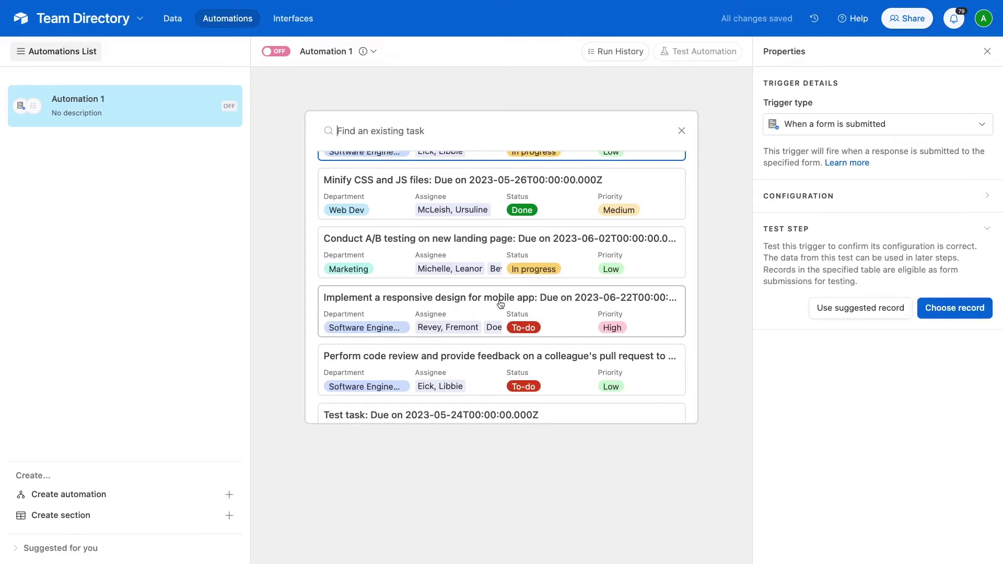
- Test the trigger with the responsive-design task, inspect its Assignees, then add a repeating group
click(500, 304)
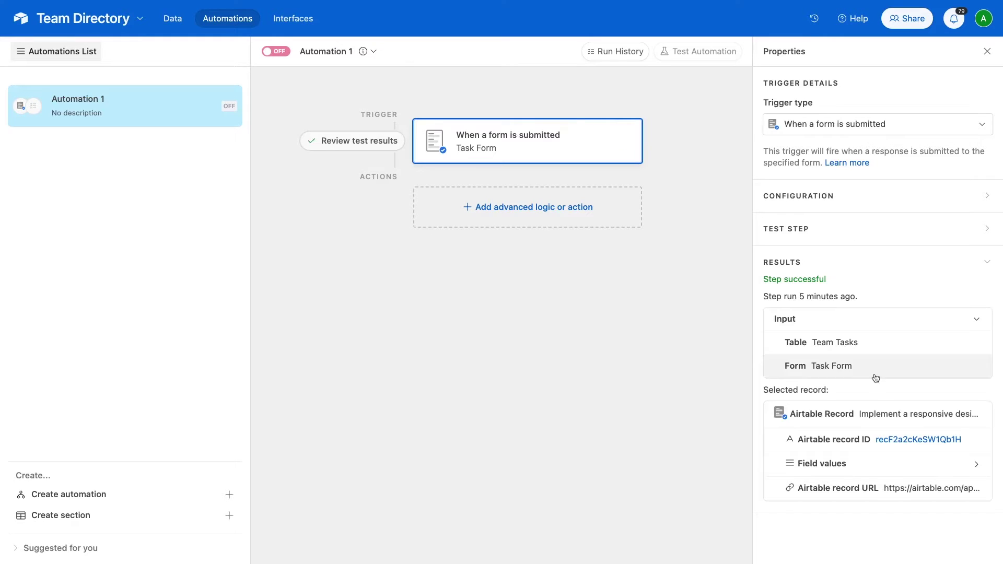
click(870, 468)
scroll(869, 469, down, 3)
click(857, 425)
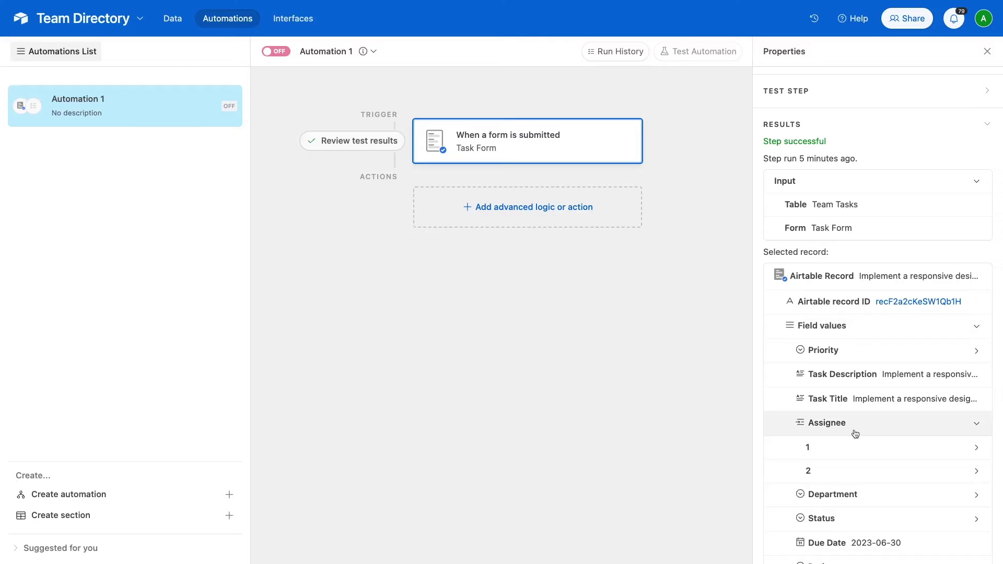
click(508, 209)
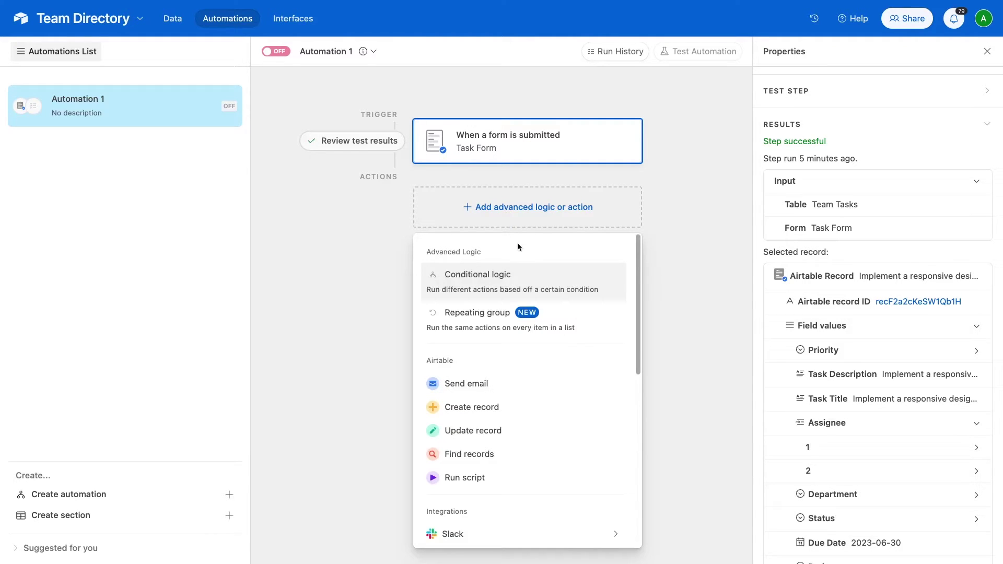
click(523, 316)
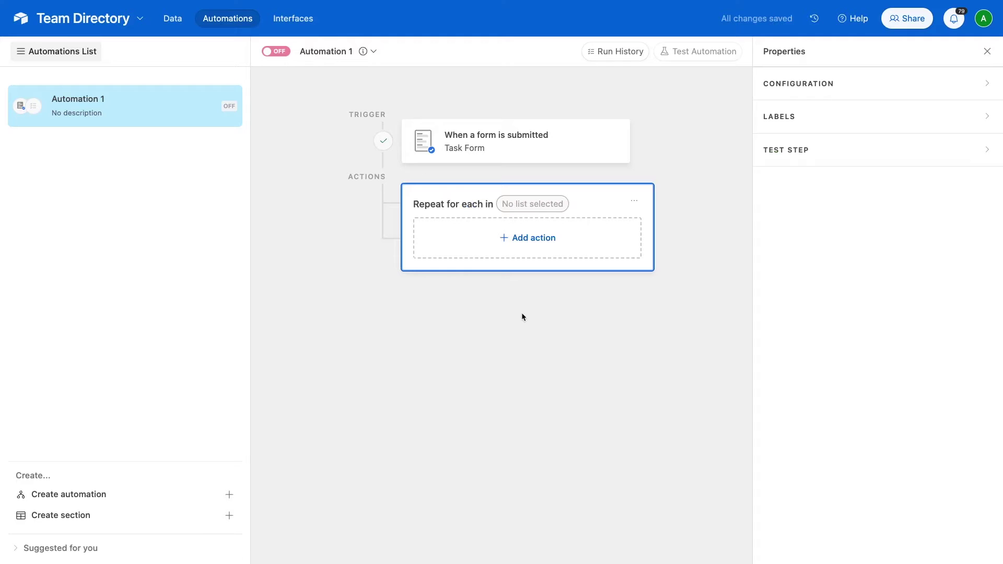
- Set the repeating group's input list to the form trigger's Assignee field
click(531, 206)
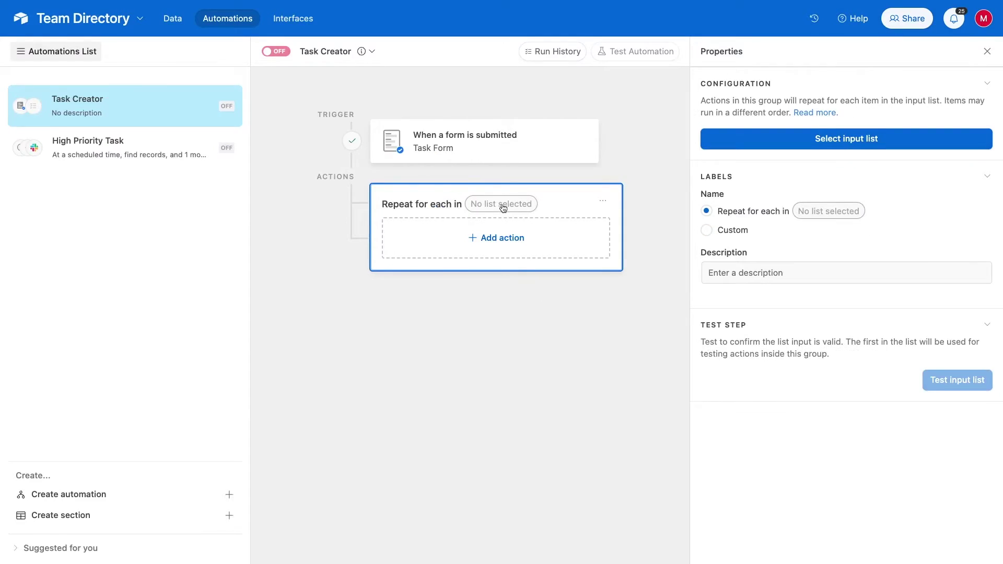
click(780, 146)
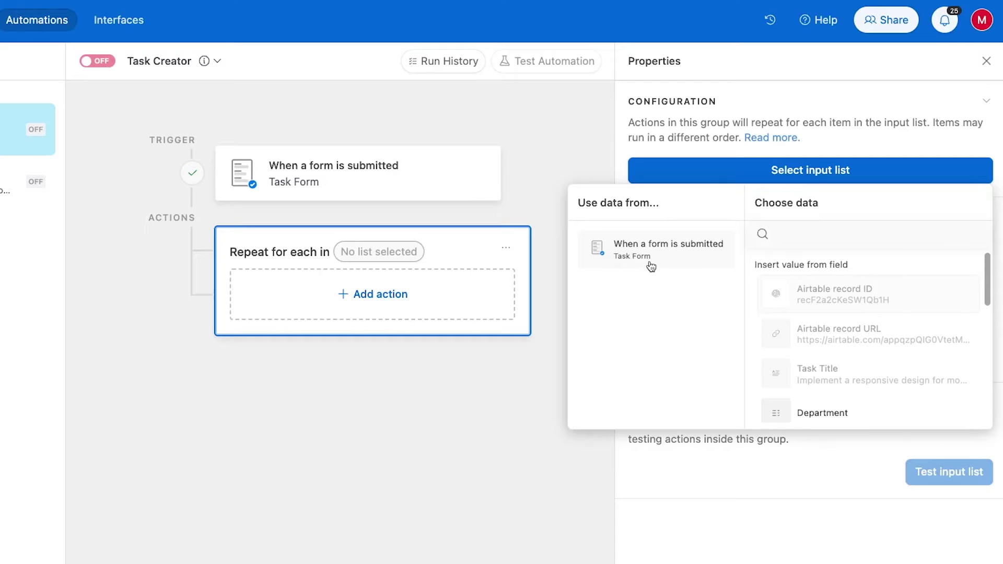
scroll(788, 303, down, 3)
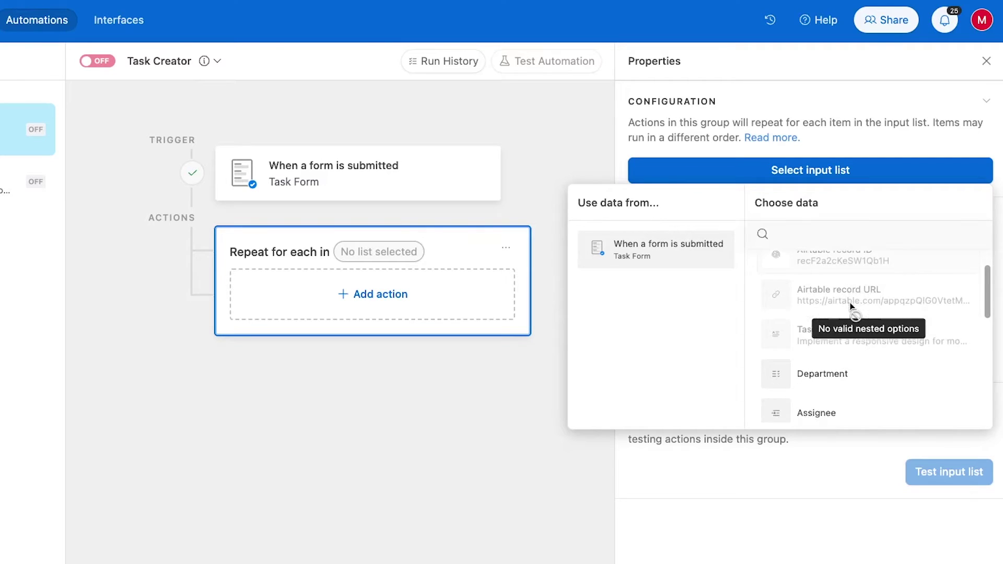
scroll(850, 307, down, 3)
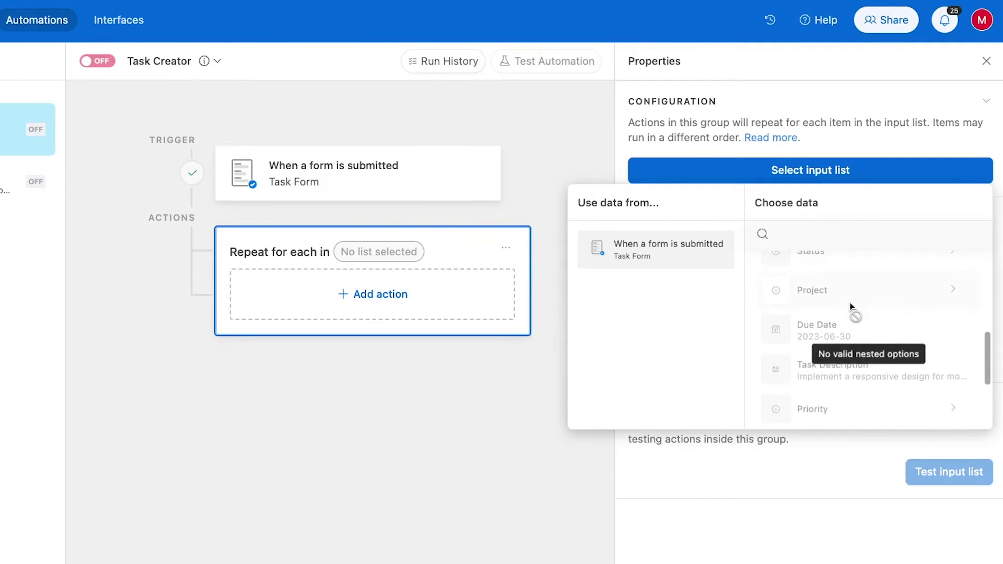
scroll(851, 306, up, 5)
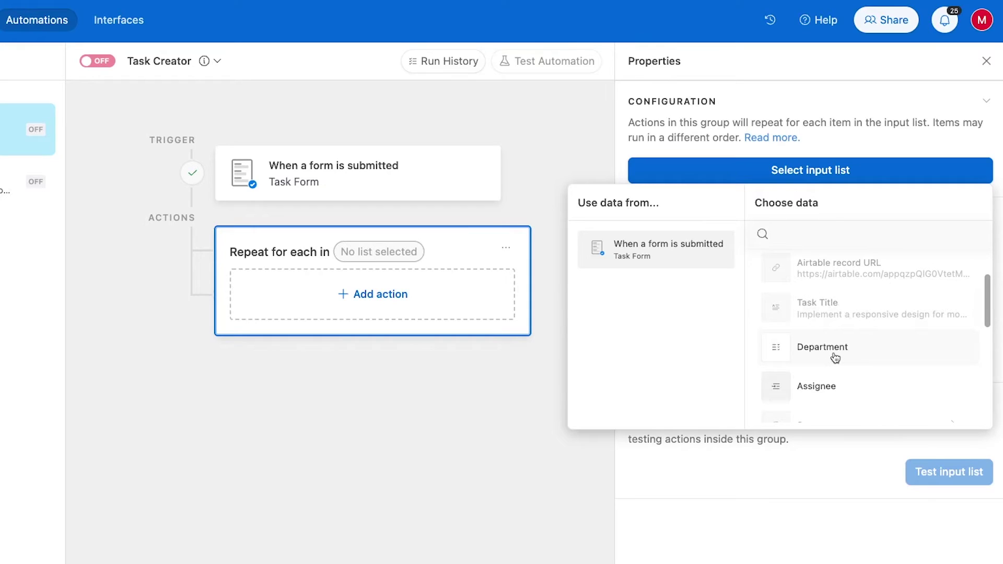
click(826, 400)
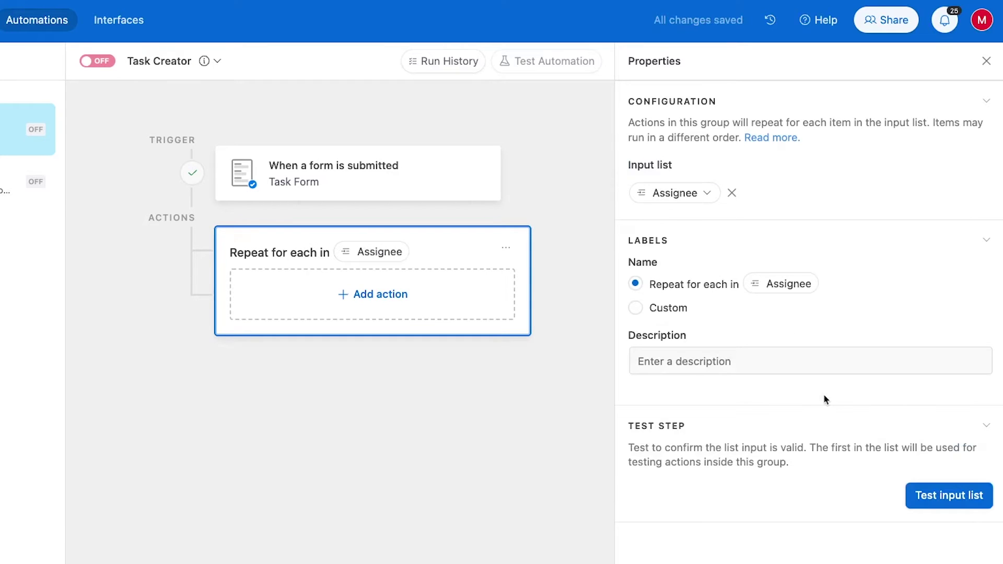
- Test the Assignee input list, inspect item 1, and open the in-group action choices
click(925, 497)
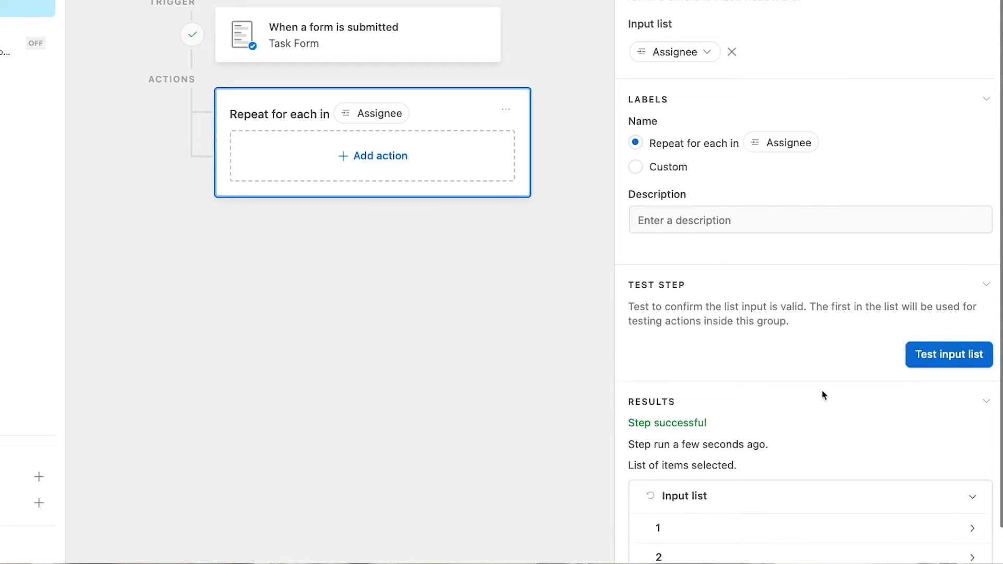
scroll(820, 389, down, 1)
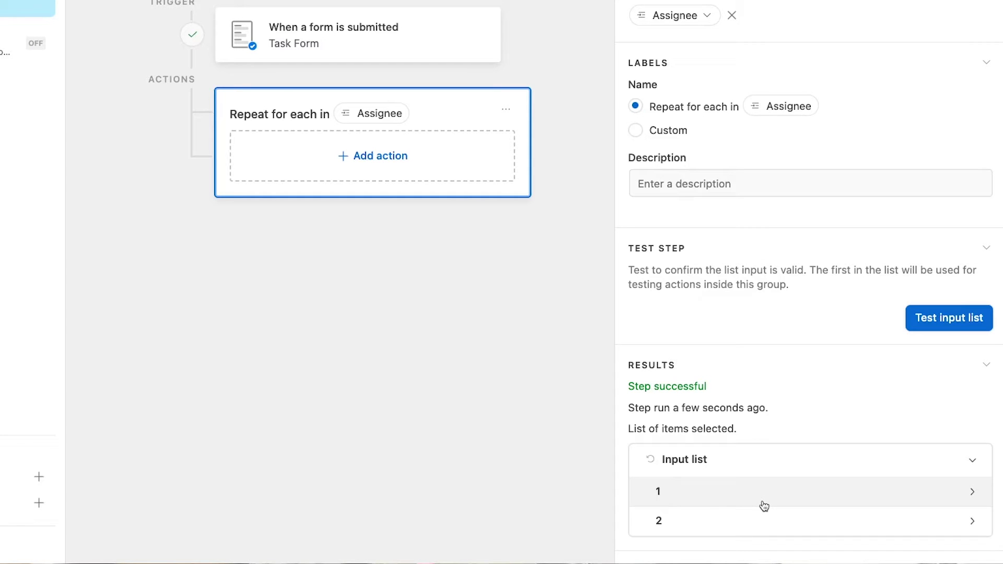
click(763, 502)
scroll(763, 505, down, 2)
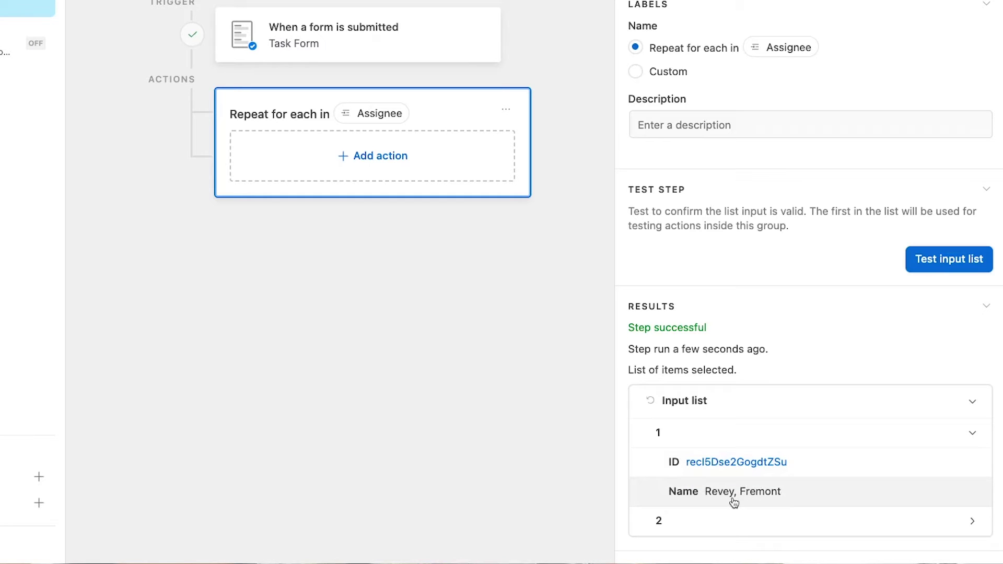
click(385, 172)
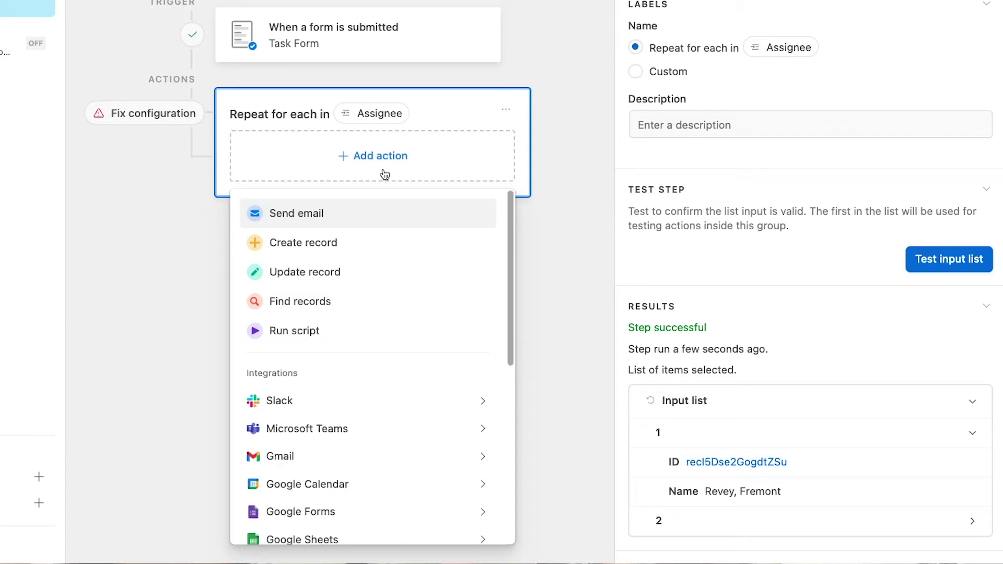
- Add a Slack Send message step on the connected account to #tutorials with the pasted new-task text
mouse_move(385, 403)
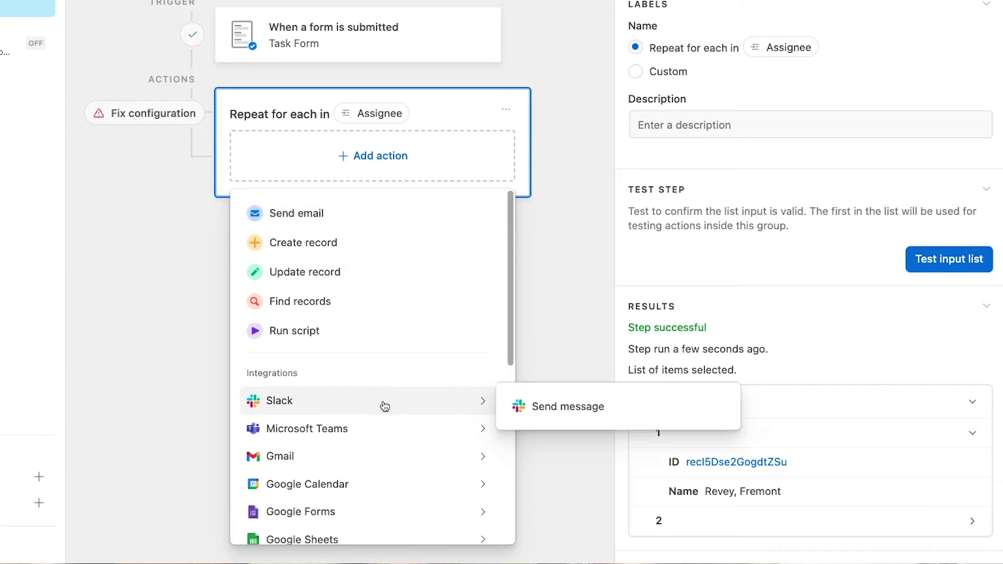
click(541, 406)
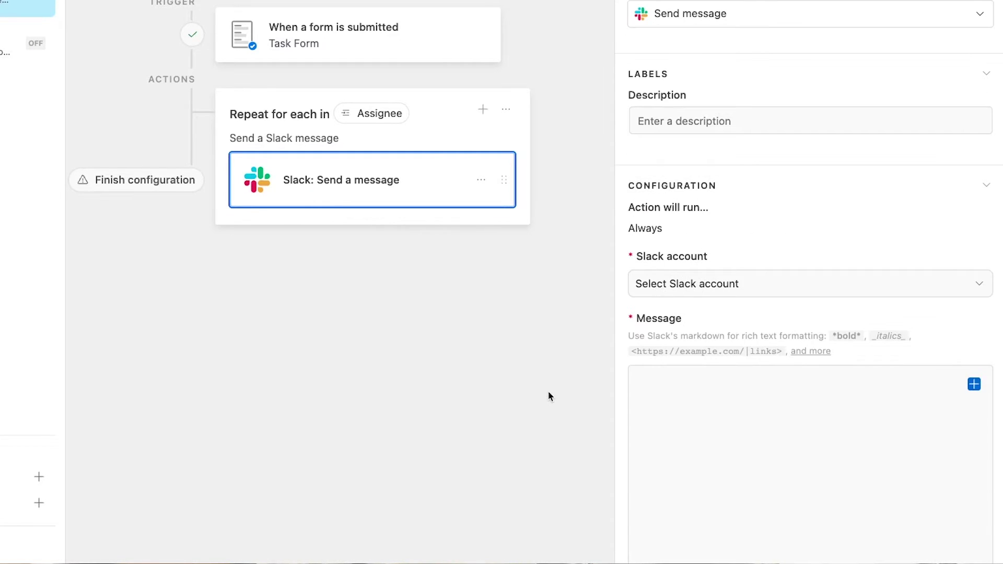
click(736, 286)
click(727, 354)
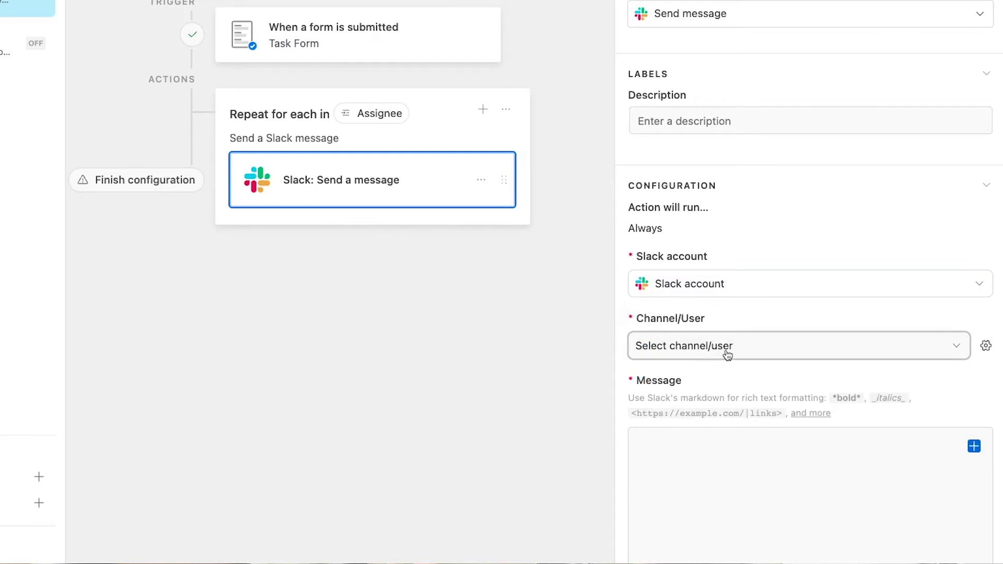
click(765, 353)
text(tutor)
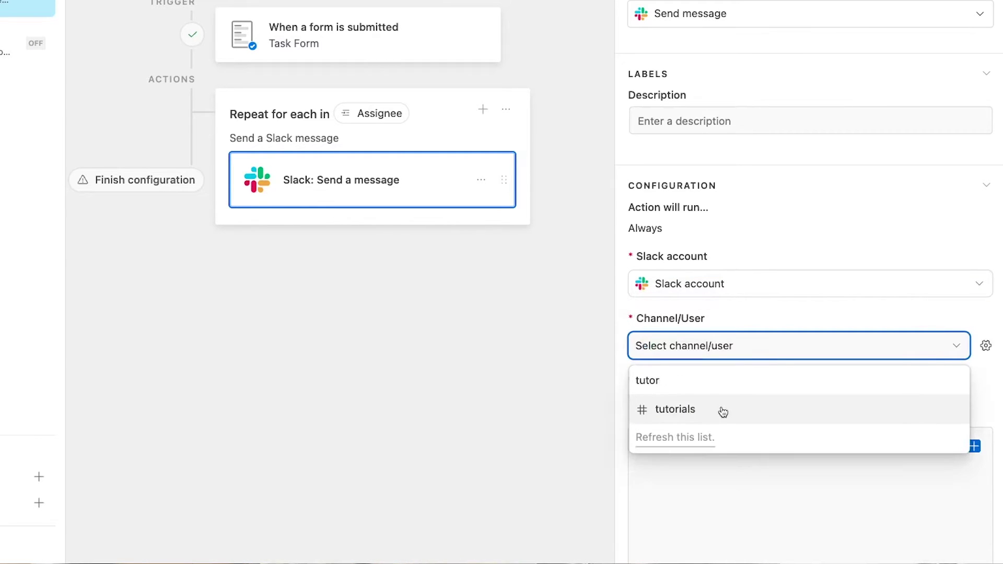
click(722, 411)
click(726, 455)
text(Hello ! You’ve just been assigned a new task.  Task title:  View task here:)
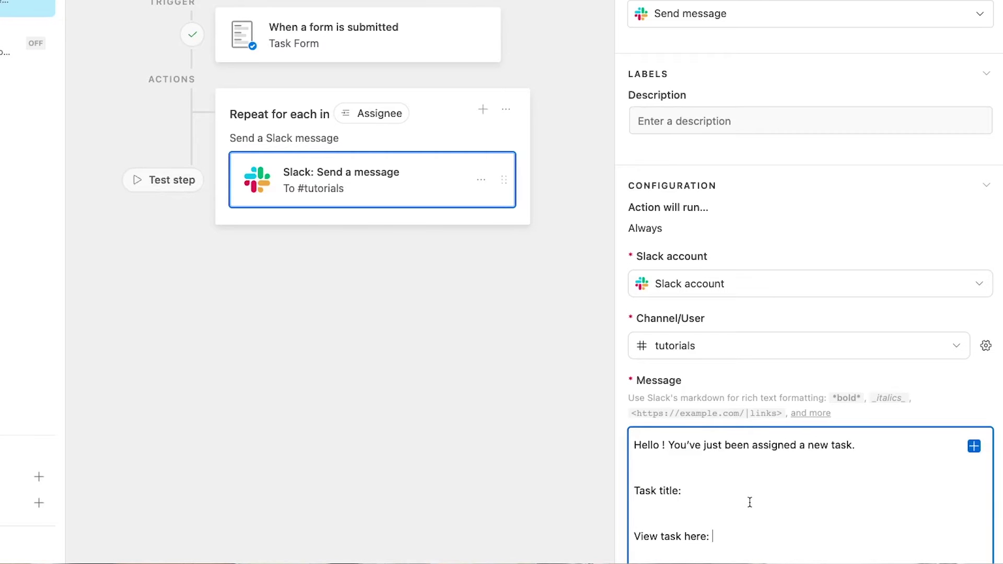
scroll(749, 502, down, 5)
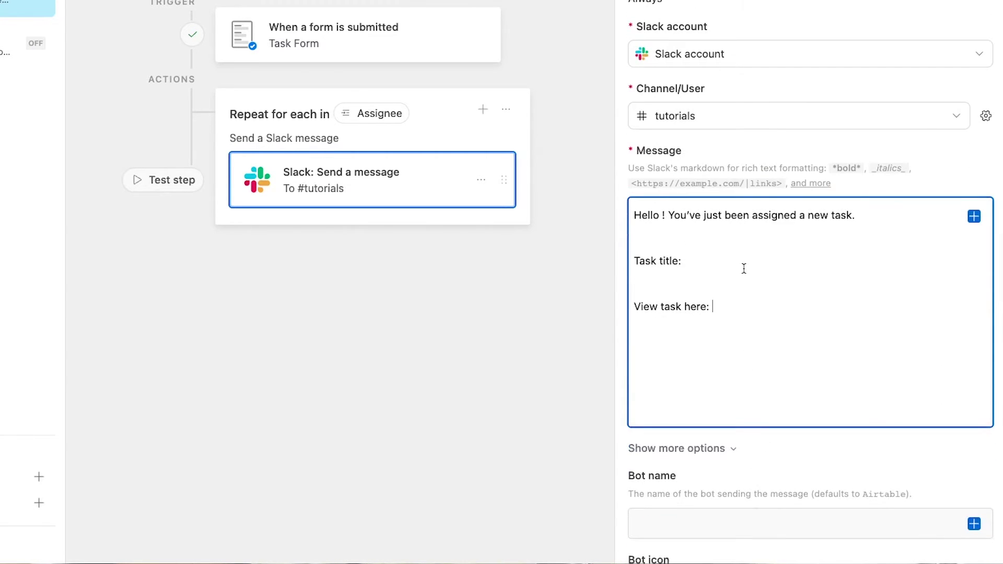
- Insert the form record's Task Title and Airtable record URL, and the assignee's Name after Hello
click(738, 259)
click(973, 216)
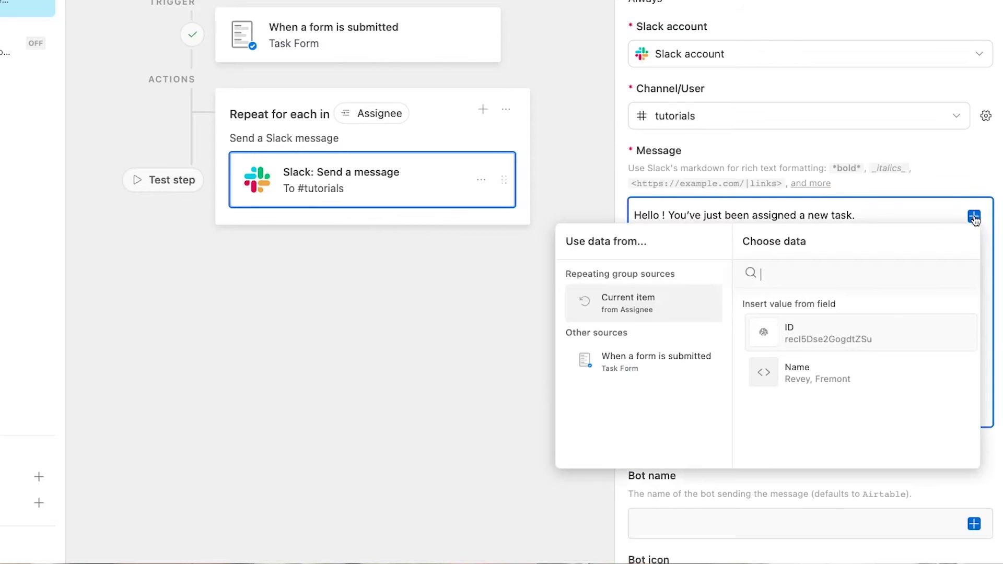
click(663, 358)
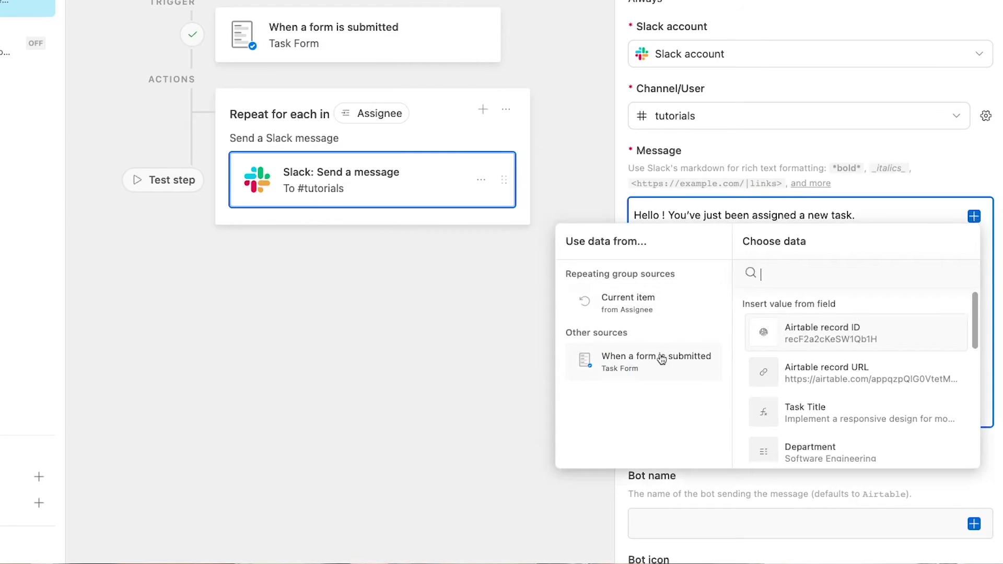
click(833, 410)
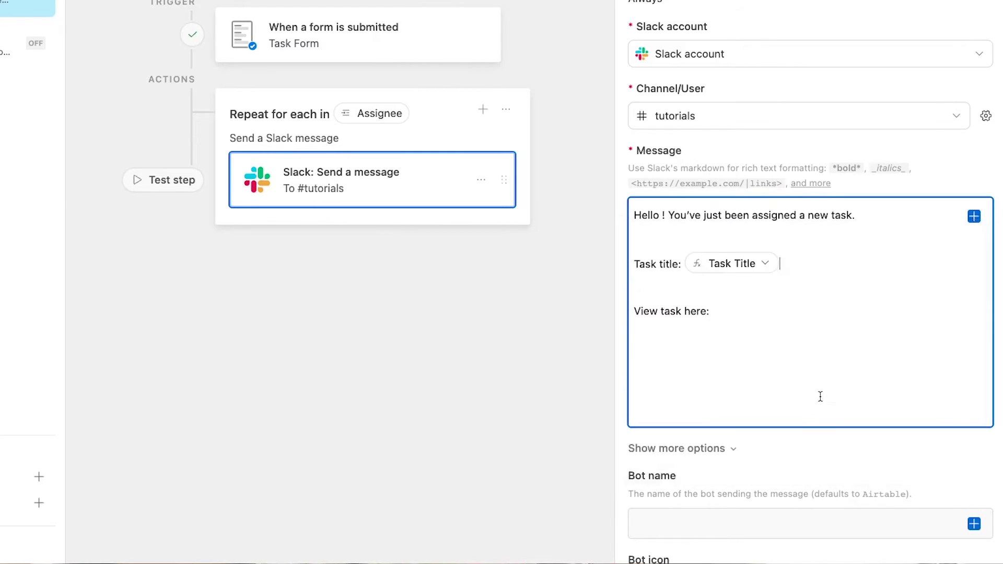
click(759, 313)
click(973, 216)
click(662, 358)
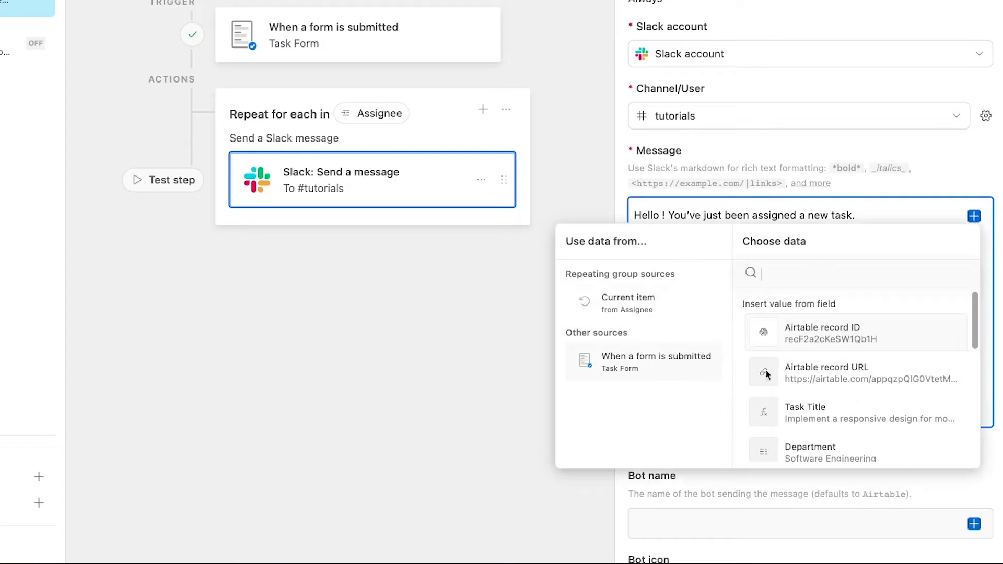
click(856, 369)
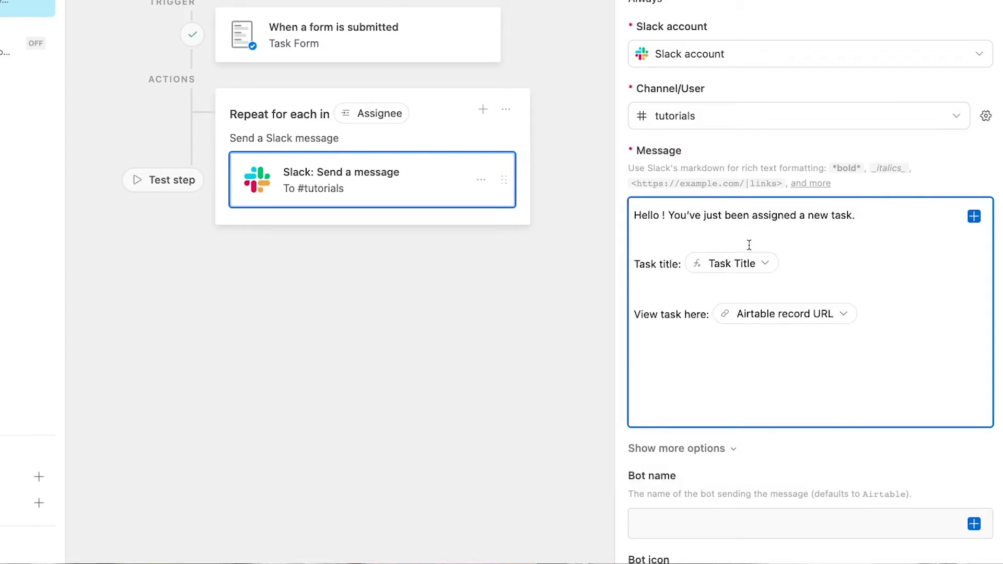
click(973, 216)
click(810, 374)
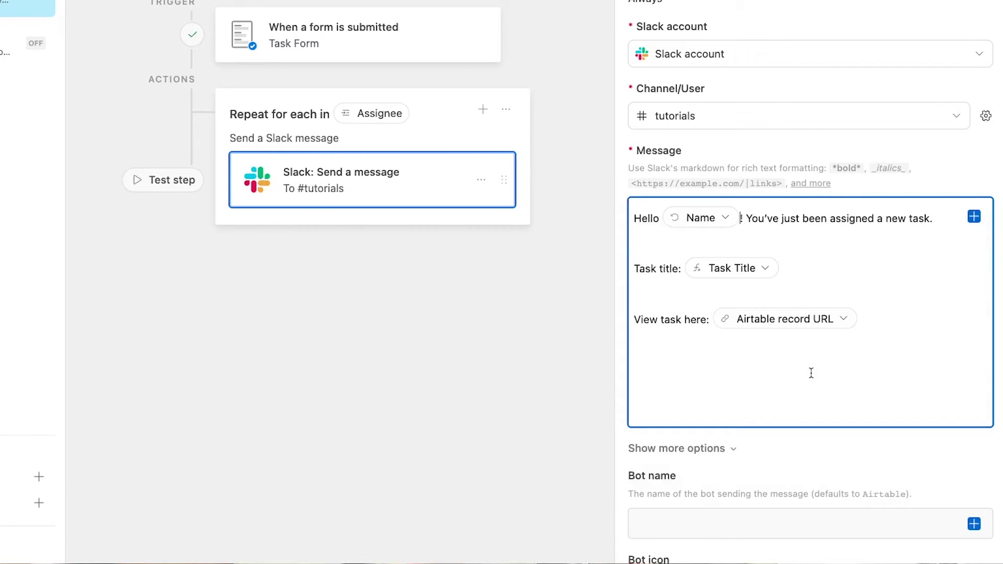
- Set the Slack bot name to 'Task Bot' and the bot icon to :robot_face:
scroll(831, 374, down, 4)
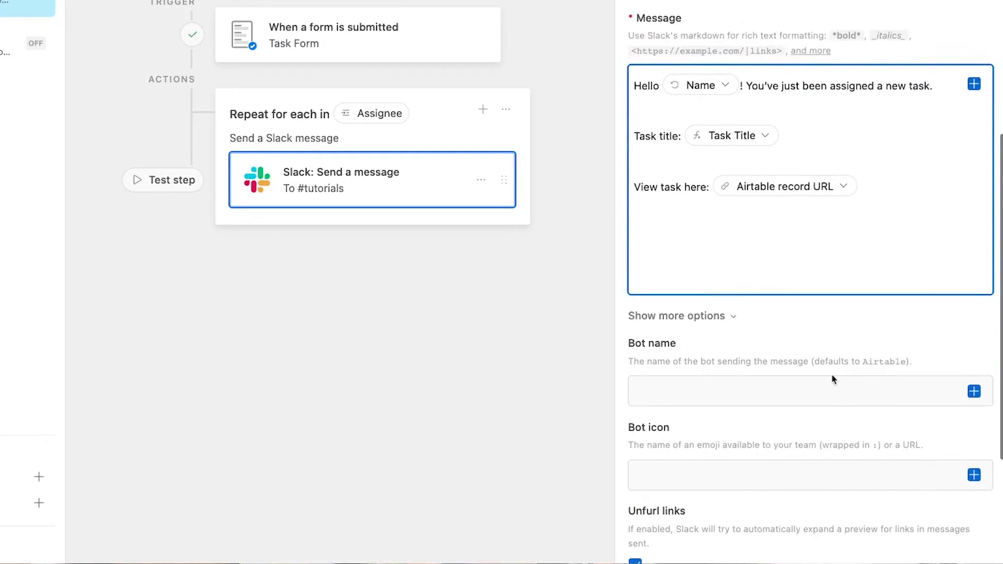
click(773, 354)
text(Task Bot)
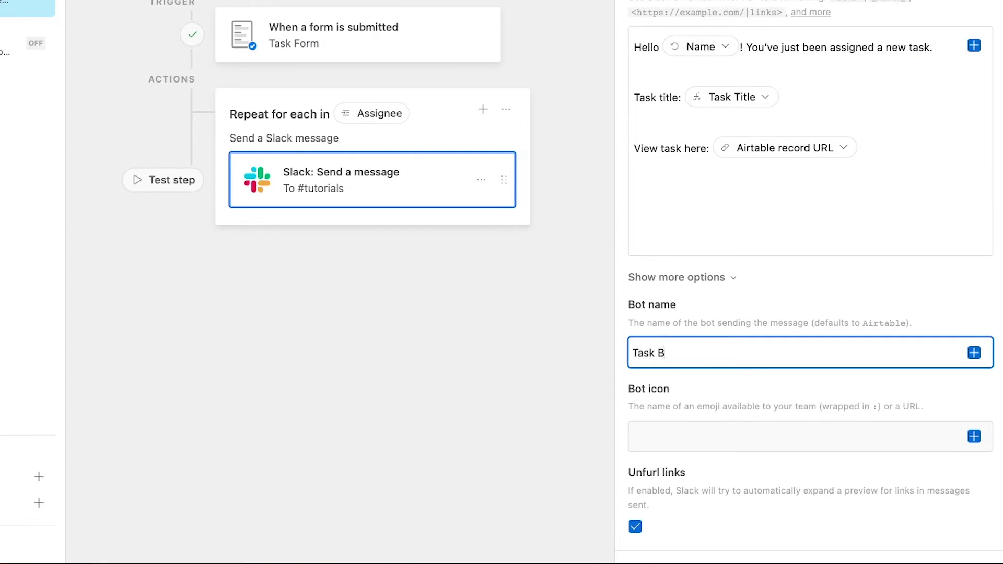
click(716, 432)
text(:robot_face:)
- Generate a preview of the Slack message, then close it
scroll(689, 428, down, 3)
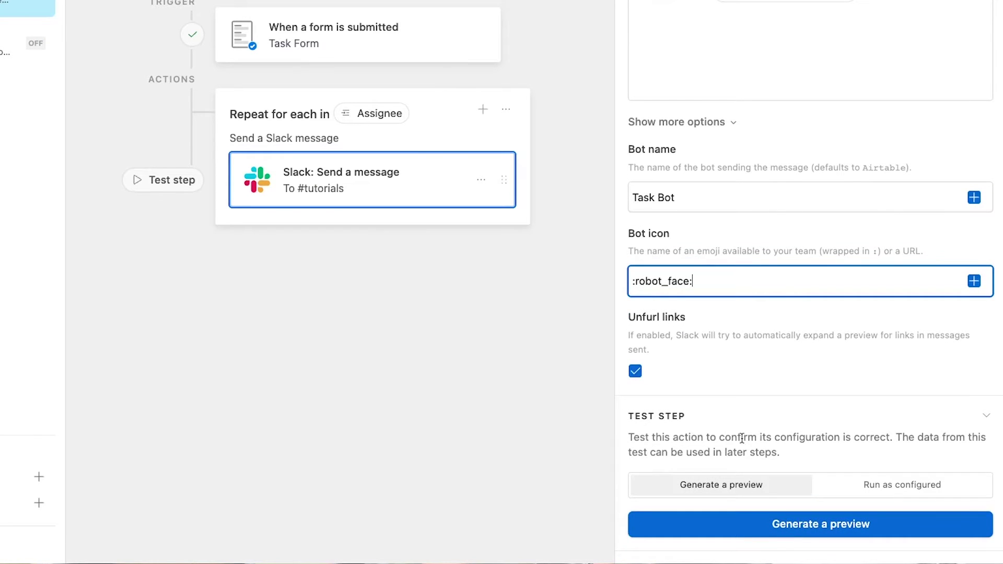
click(760, 529)
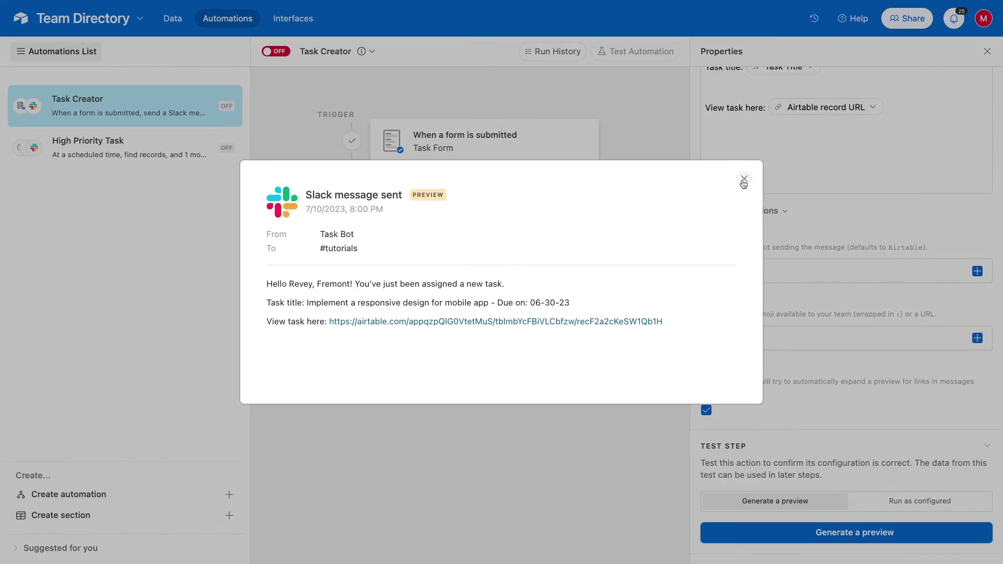
click(743, 180)
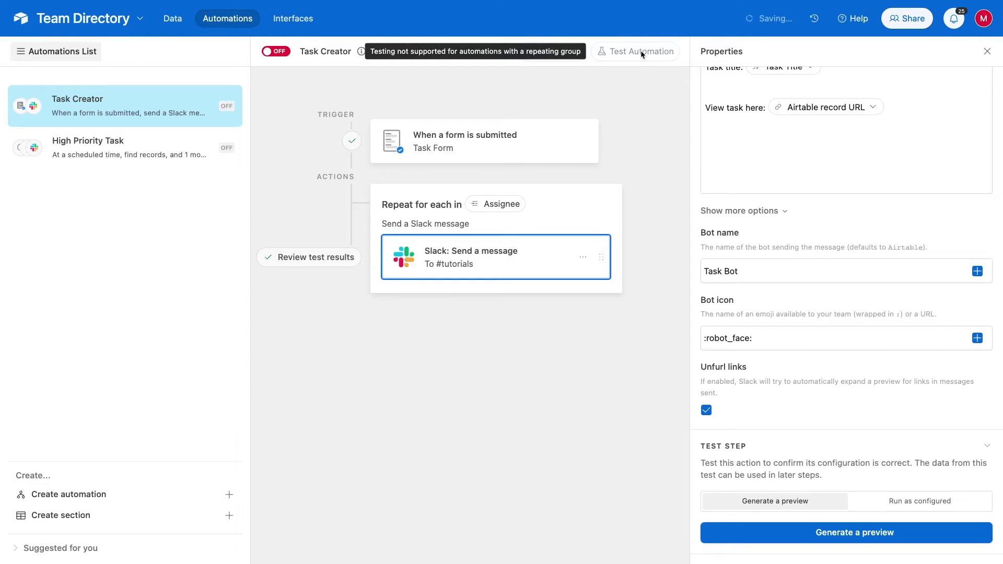
- Switch the Task Creator automation on and open the Task Form view
click(281, 54)
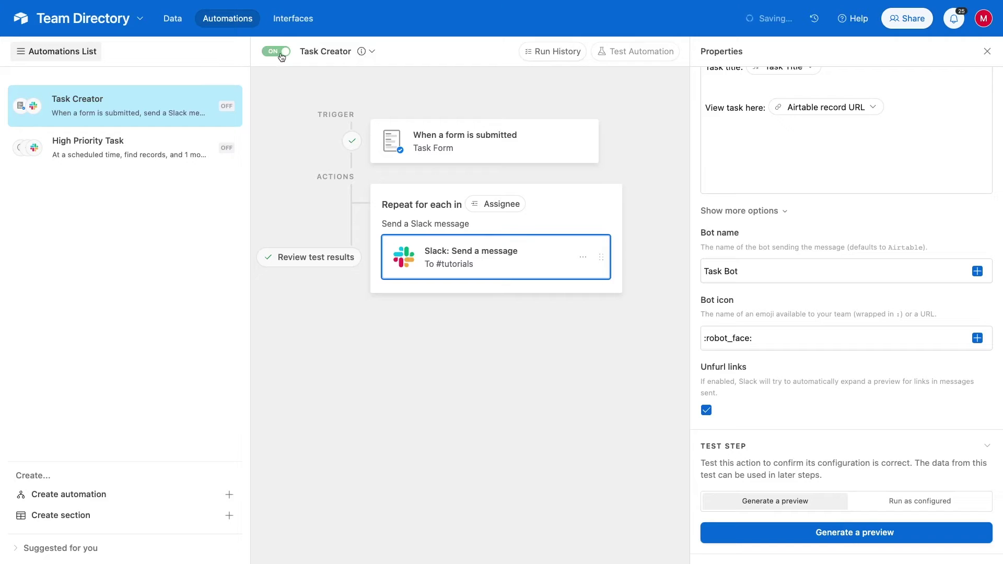
click(172, 20)
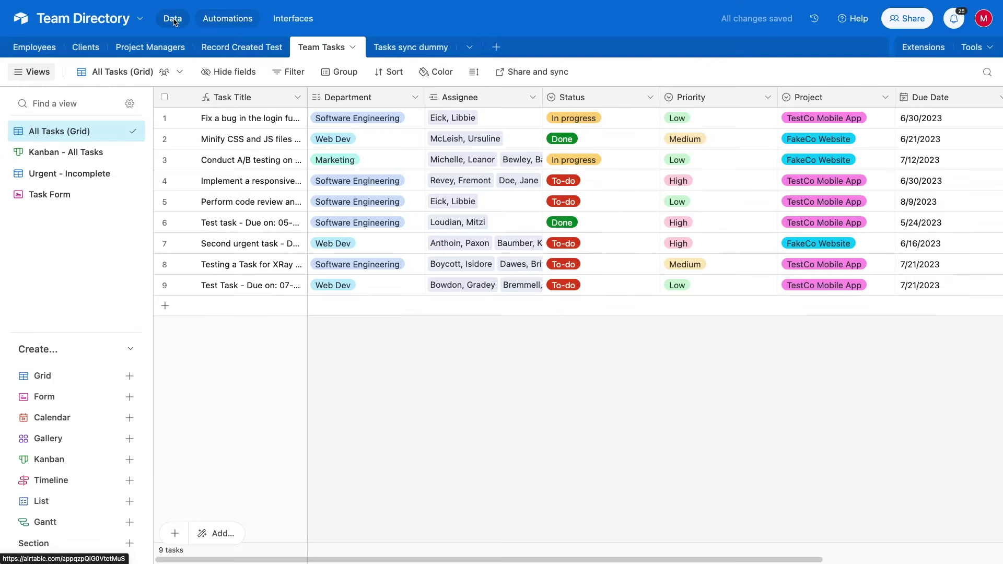
click(90, 196)
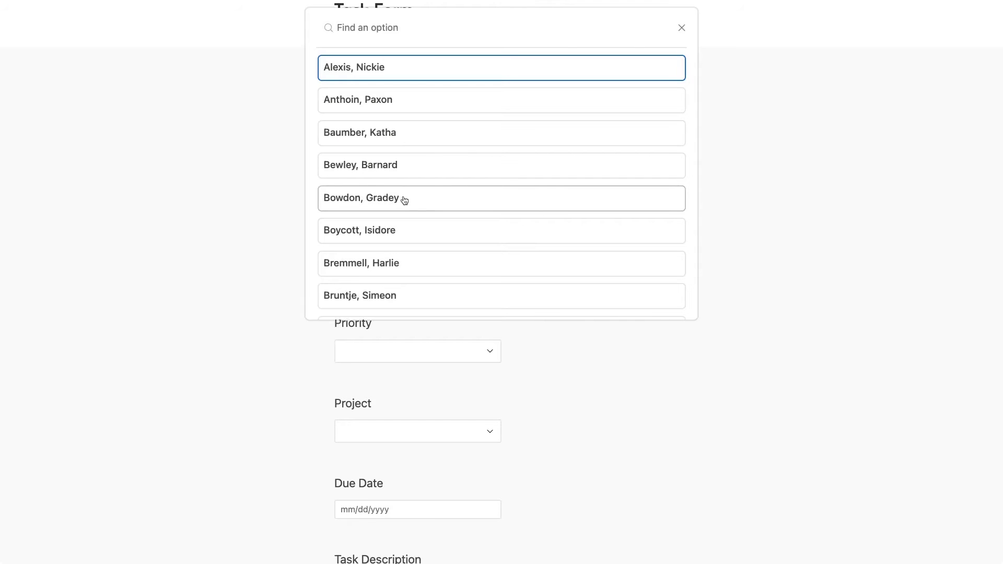
- Add two assignees, set the department to Web Dev and the priority to Low
click(403, 200)
click(353, 228)
click(393, 267)
click(379, 114)
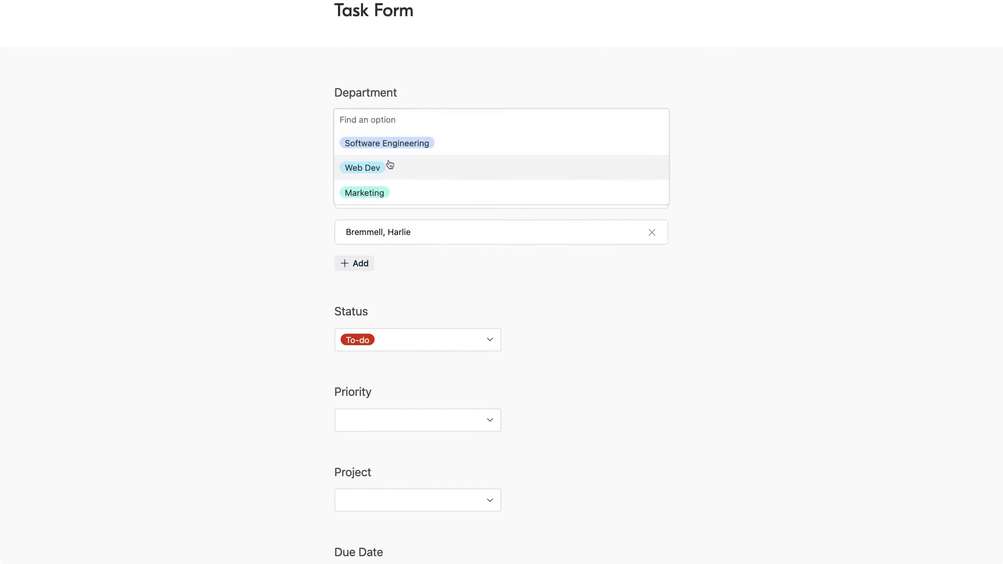
click(387, 165)
- Set project TestCo Mobile App, due date 7/21/2023 and description 'Test Task'
scroll(478, 359, down, 2)
click(477, 355)
click(418, 372)
scroll(592, 397, down, 2)
click(418, 324)
click(437, 391)
click(459, 327)
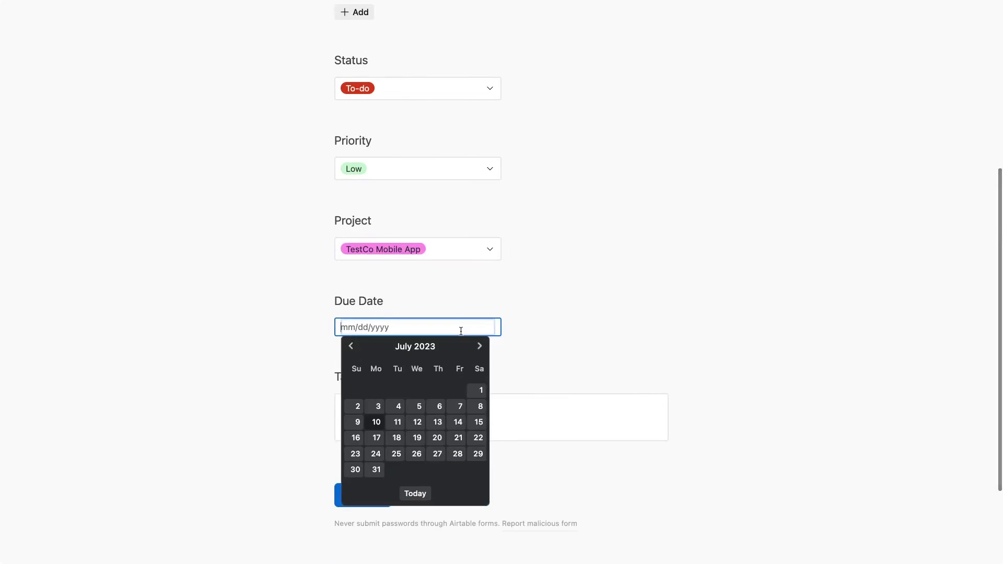
click(456, 437)
click(465, 417)
text(Test Task)
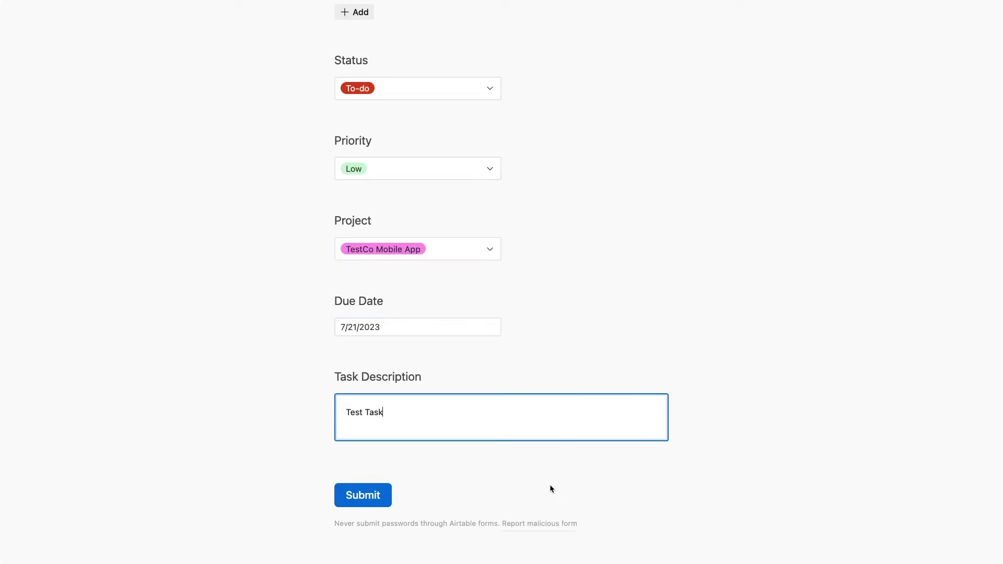
click(549, 484)
scroll(550, 484, down, 1)
- Submit the test task form
click(374, 437)
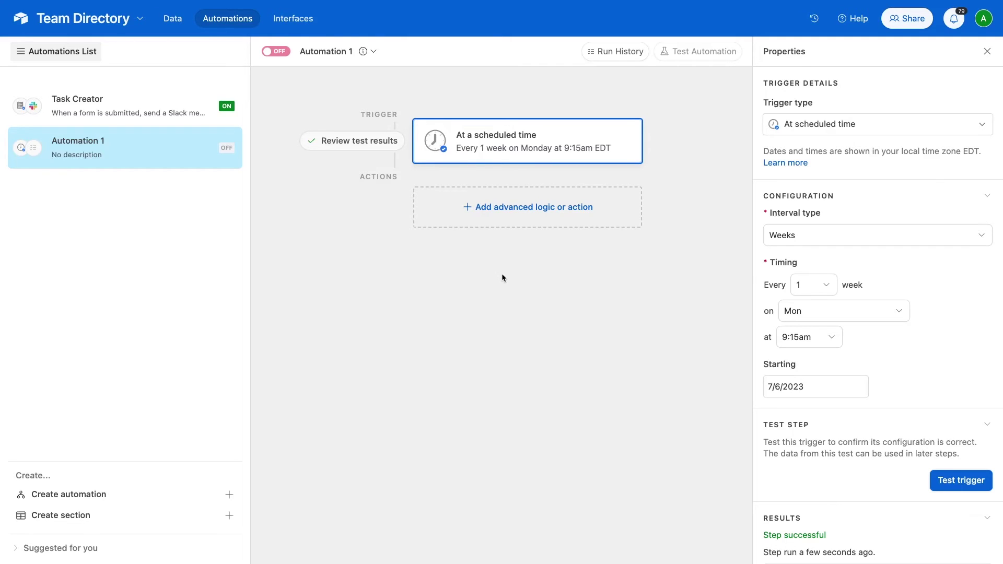
- Add a Find records action searching the Team Tasks table by condition
click(491, 218)
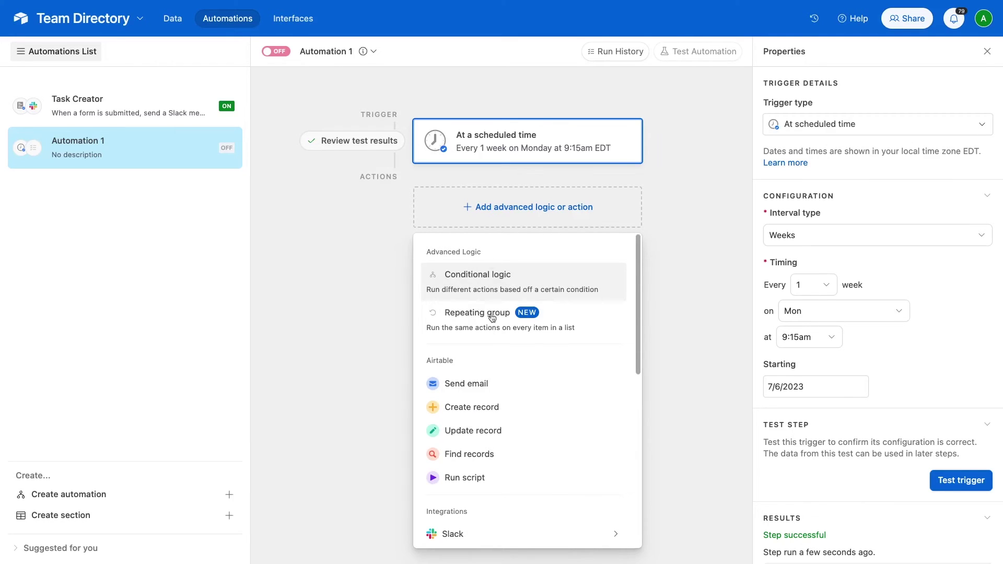
click(503, 454)
click(804, 387)
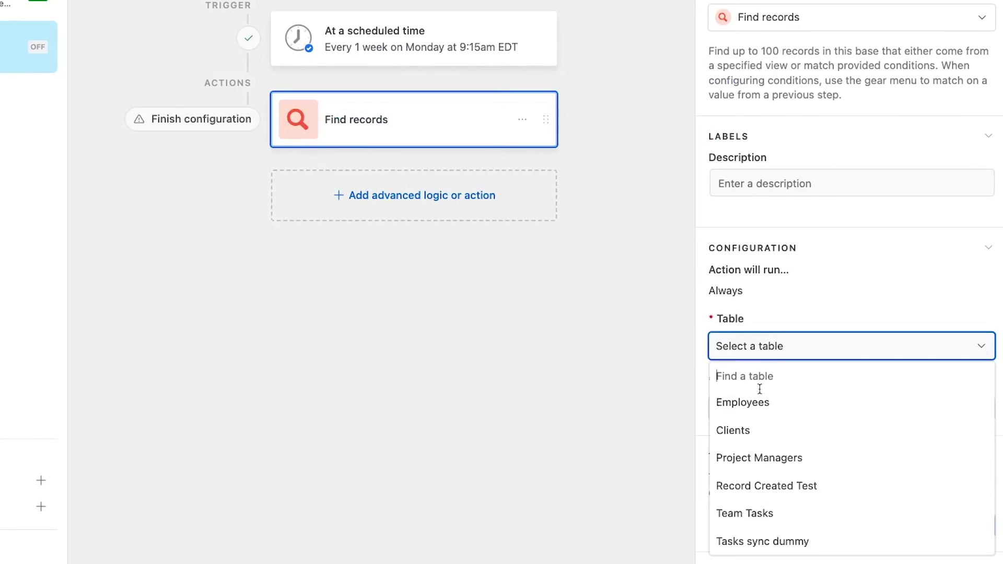
click(809, 518)
click(753, 424)
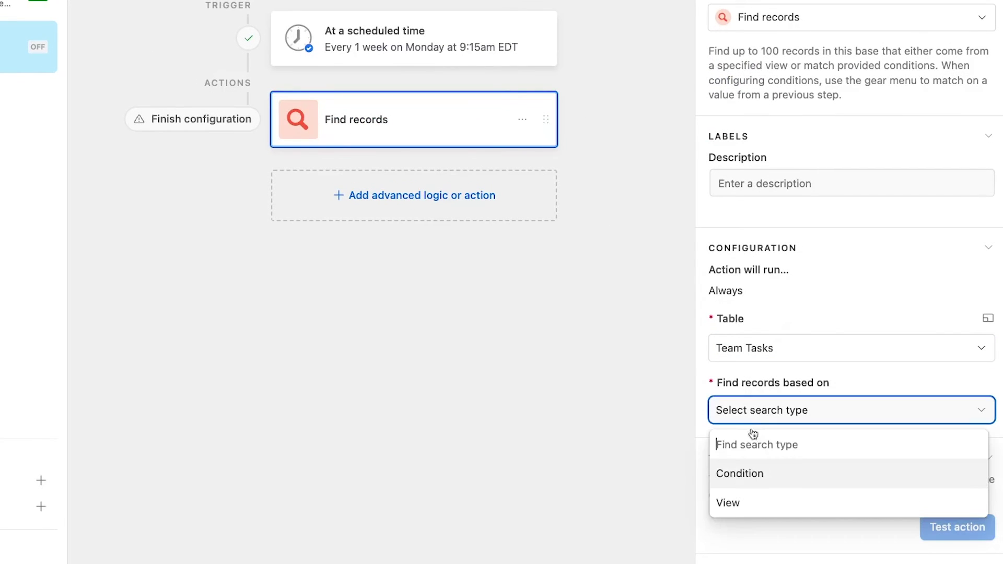
click(758, 477)
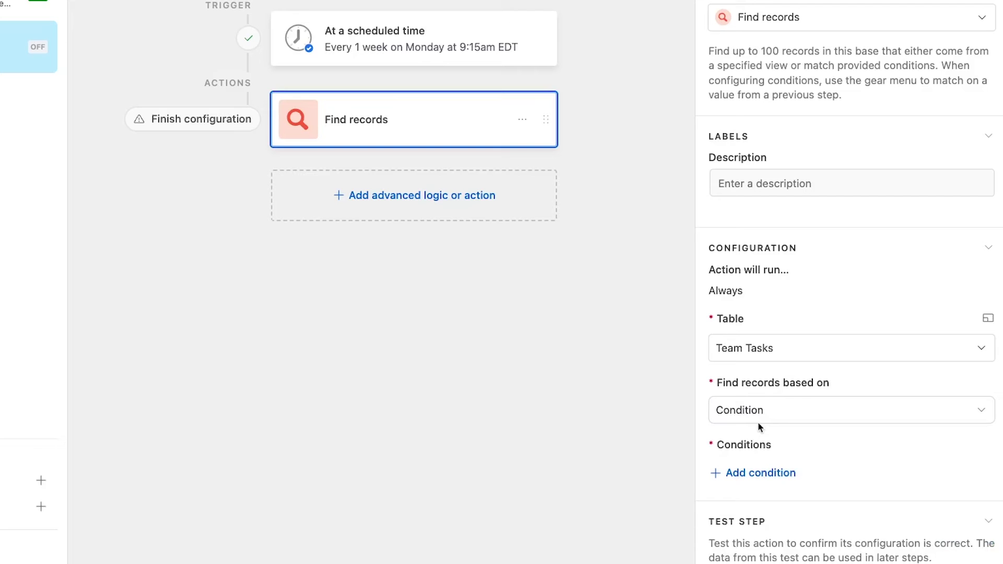
- Add conditions Priority is High and Status is not Done
click(777, 473)
click(777, 476)
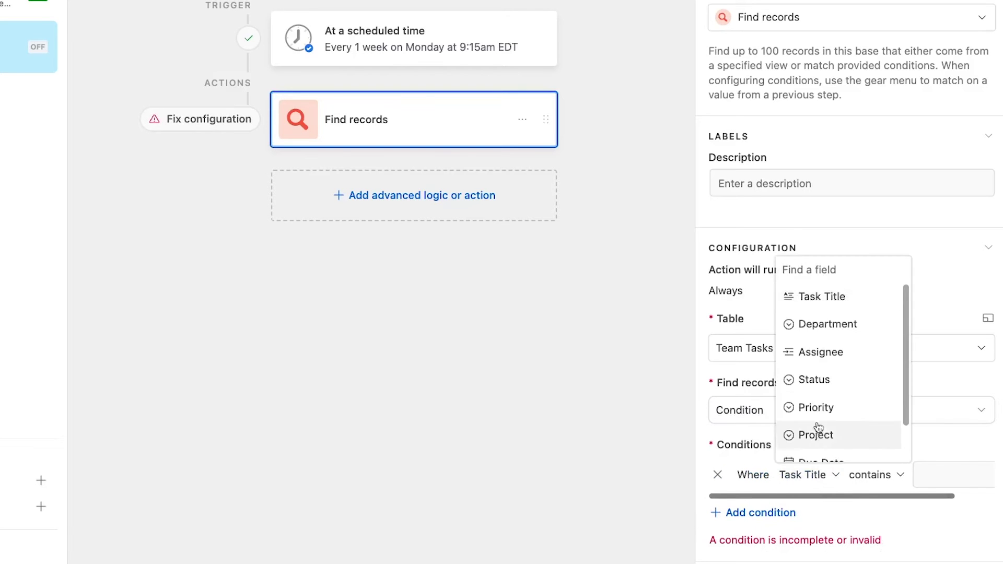
click(807, 405)
click(937, 475)
click(894, 449)
click(761, 509)
click(801, 504)
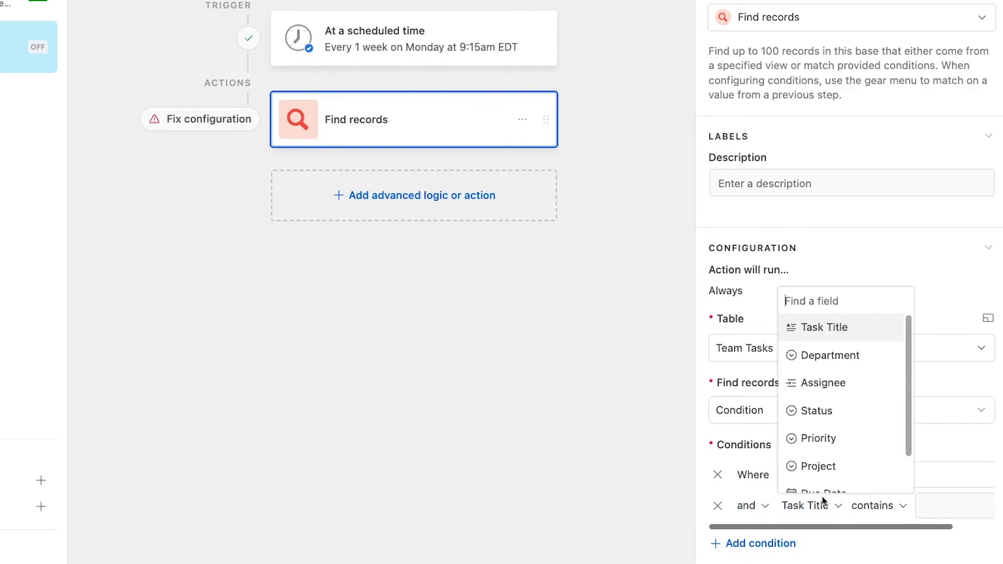
click(818, 412)
click(854, 504)
click(862, 368)
click(918, 505)
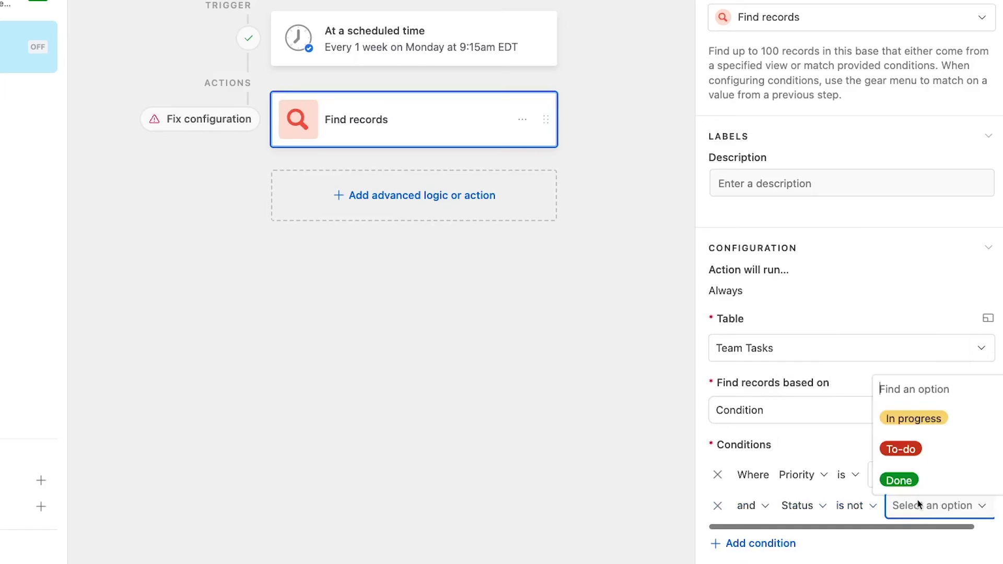
click(897, 477)
- Test the record search and close the found-records results
scroll(752, 467, down, 3)
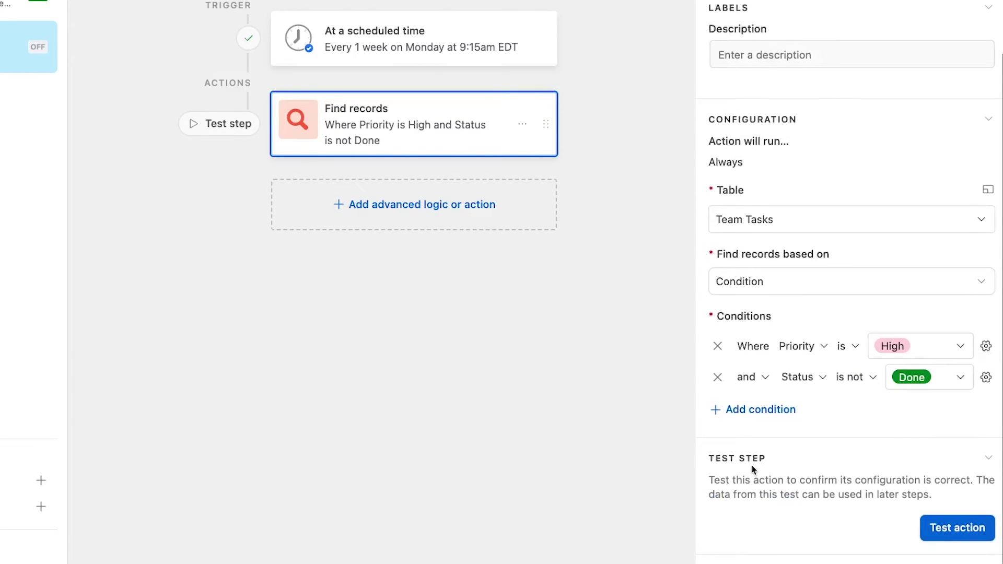
click(949, 528)
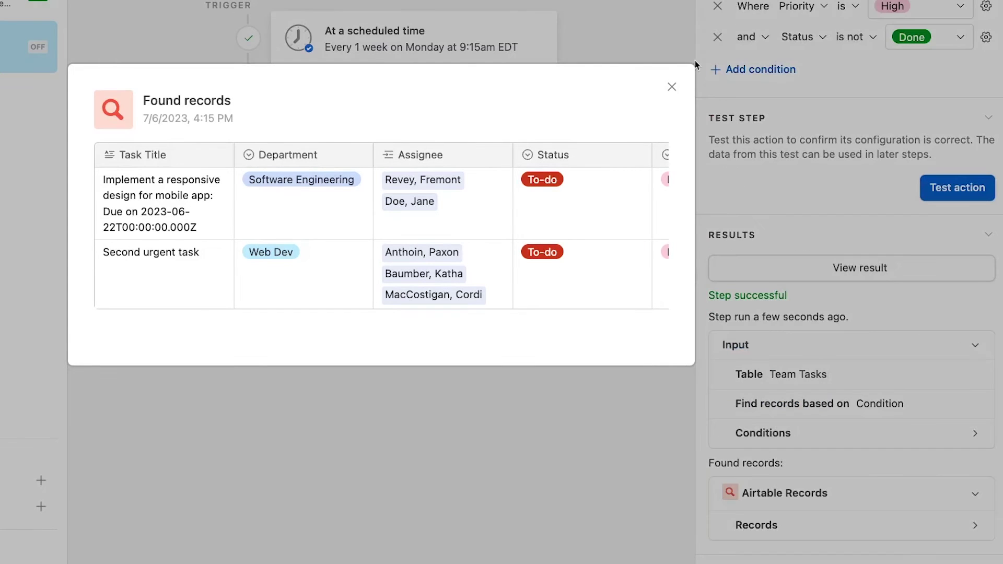
click(671, 86)
- Add a repeating group looping over the found records list
click(472, 203)
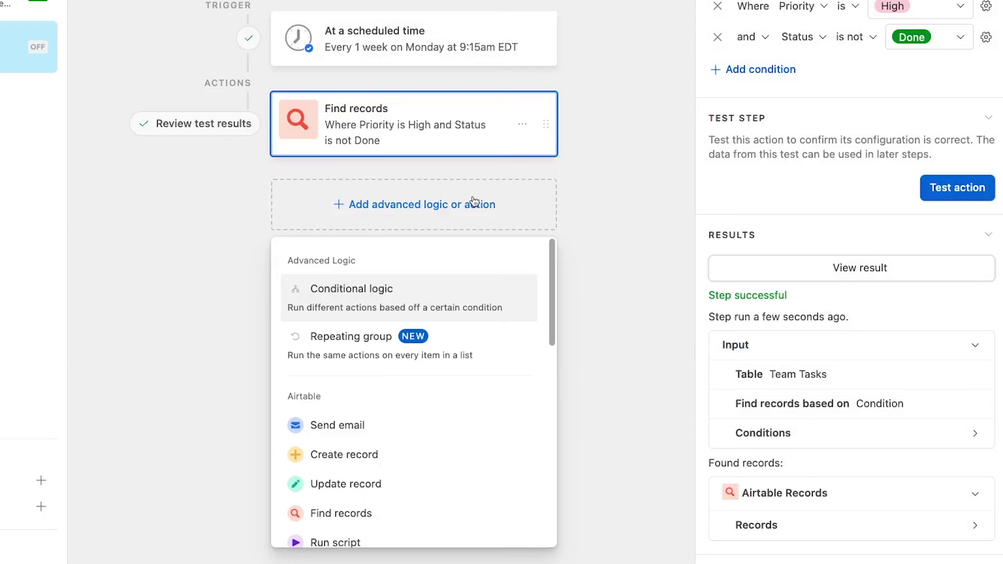
click(428, 335)
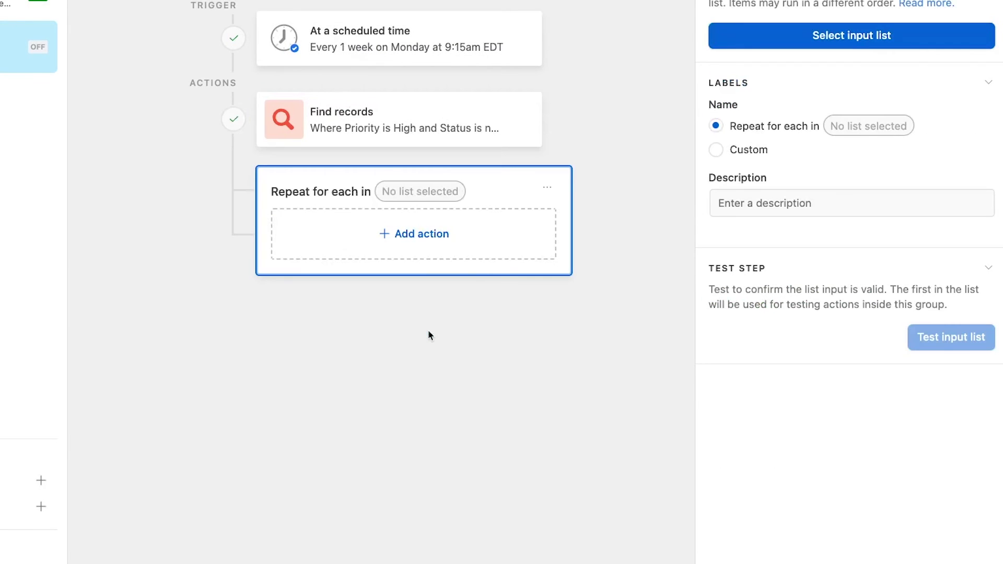
click(863, 46)
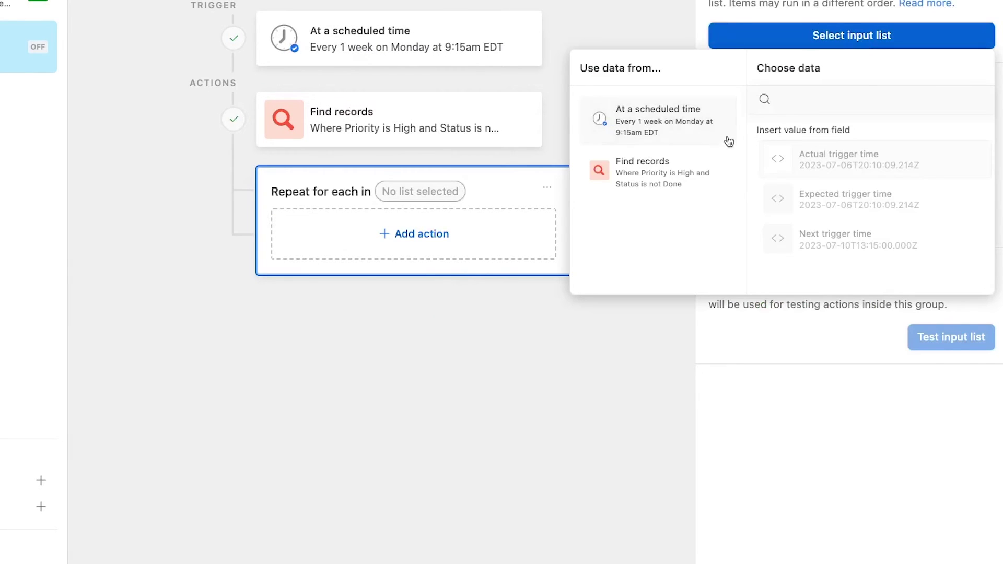
click(700, 175)
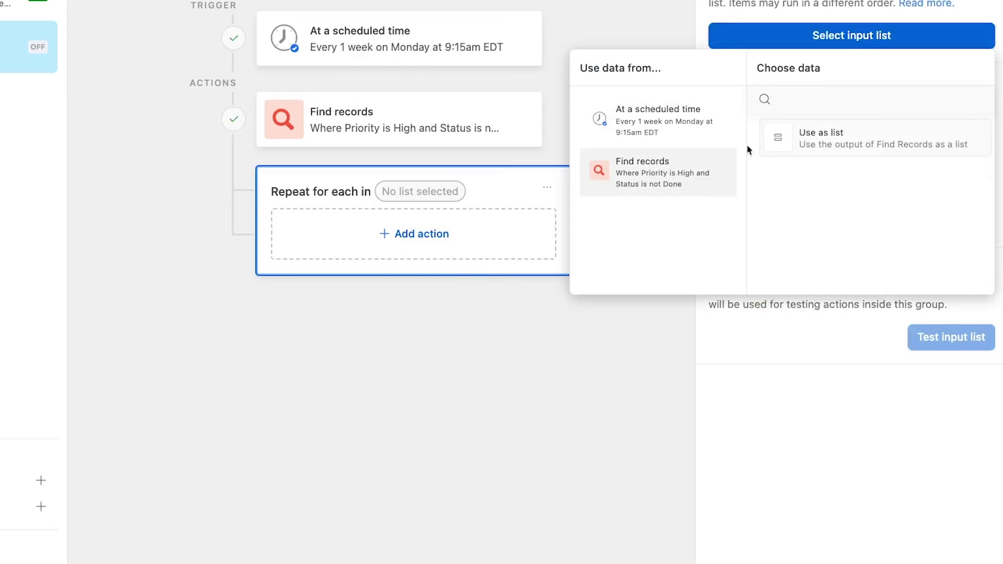
click(818, 137)
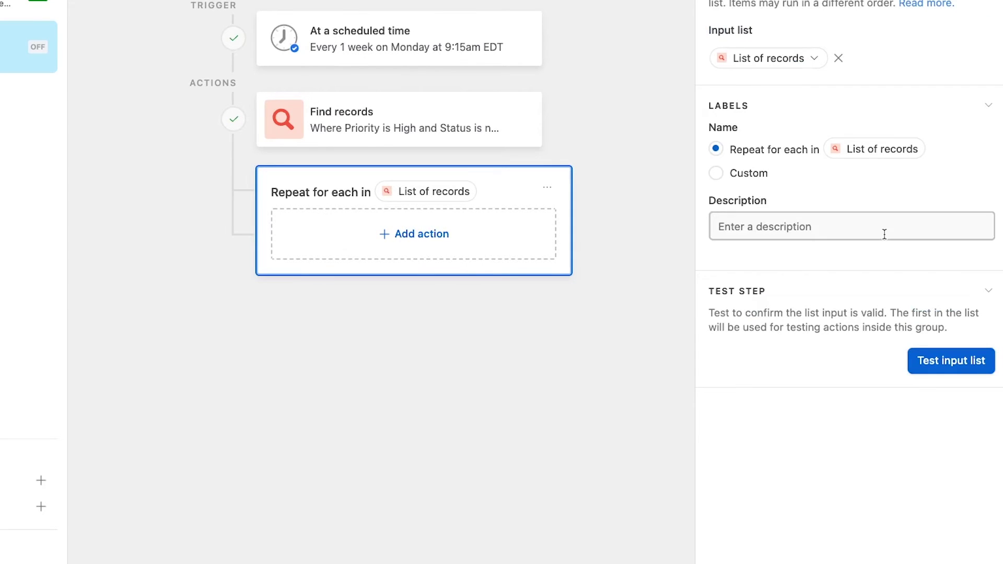
- Add a Slack Send message step inside the loop from Slack account 2 to #tutorials
click(432, 234)
mouse_move(456, 475)
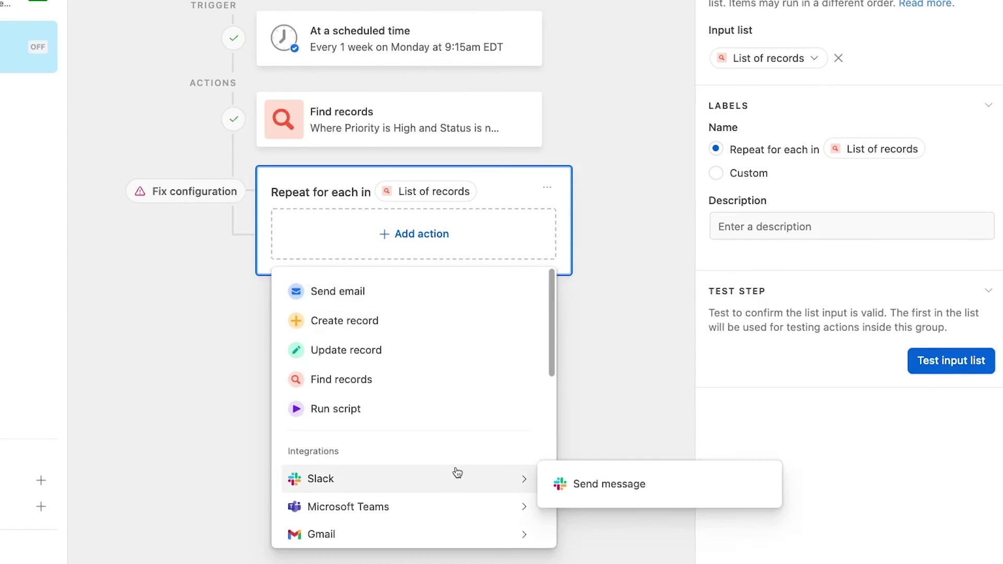
click(575, 478)
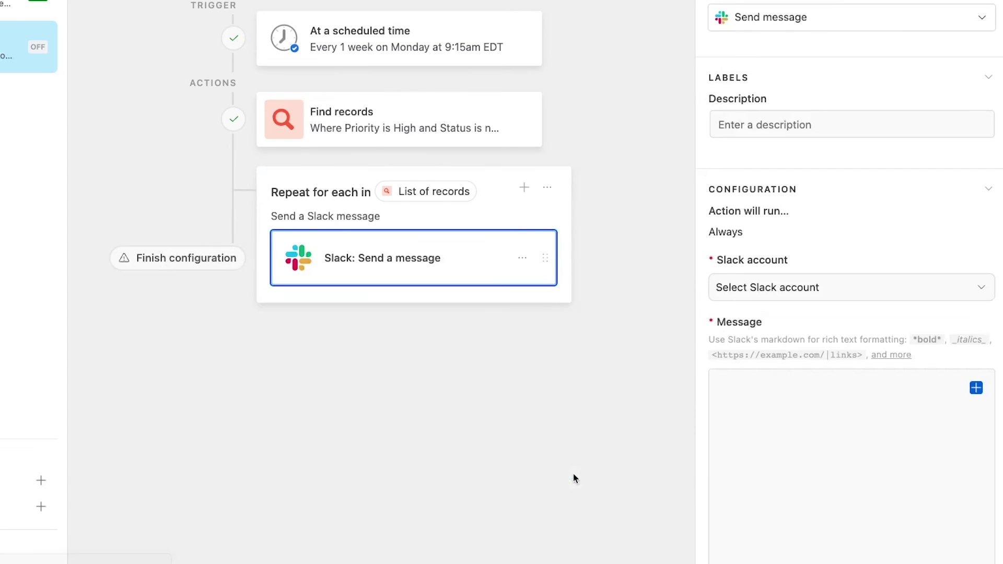
click(747, 287)
click(781, 377)
click(707, 349)
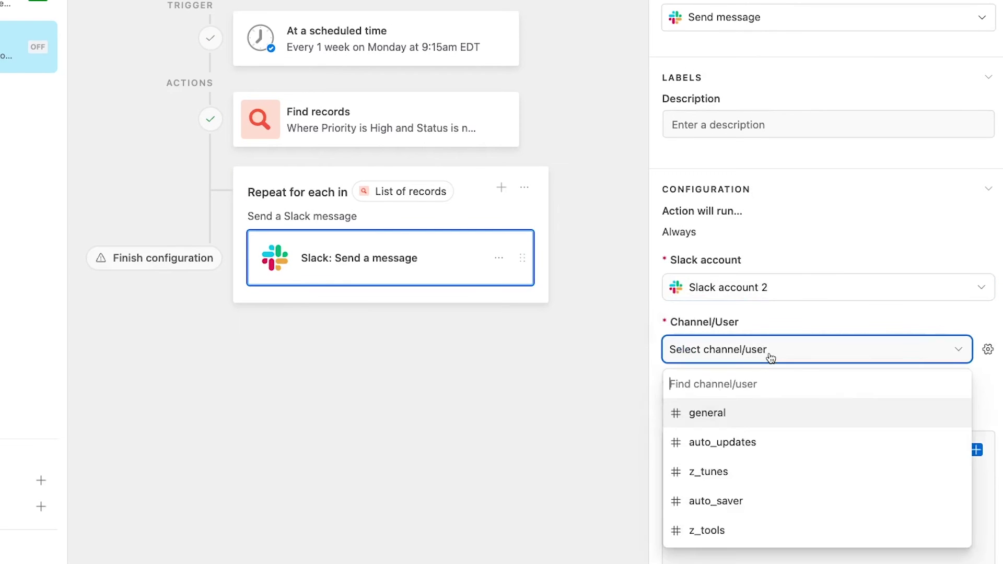
text(tut)
click(778, 412)
- Paste the three-line message template and insert the Task Description and Due Date fields
scroll(775, 417, down, 5)
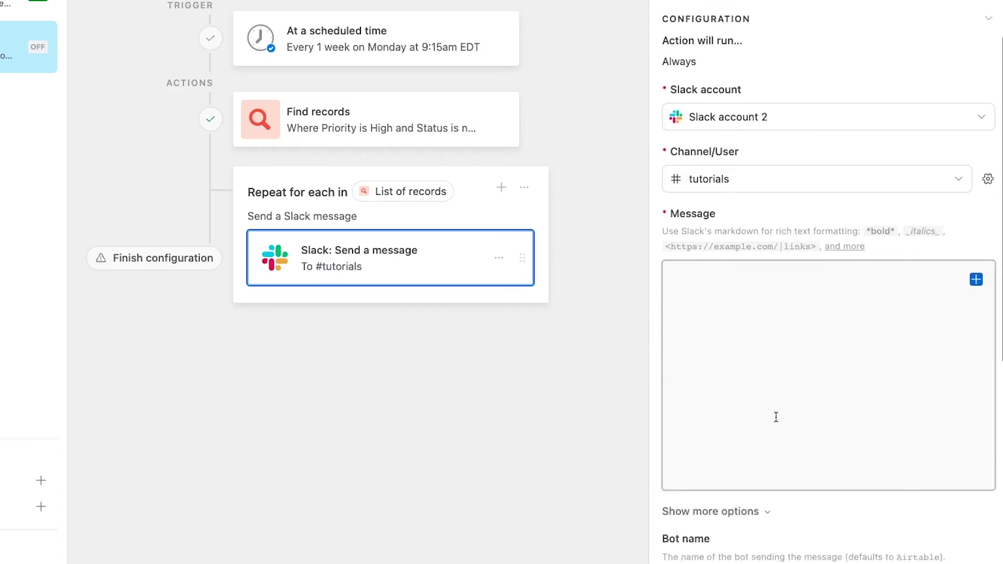
click(736, 190)
text(This task is urgent and incomplete: Title: Due Date:)
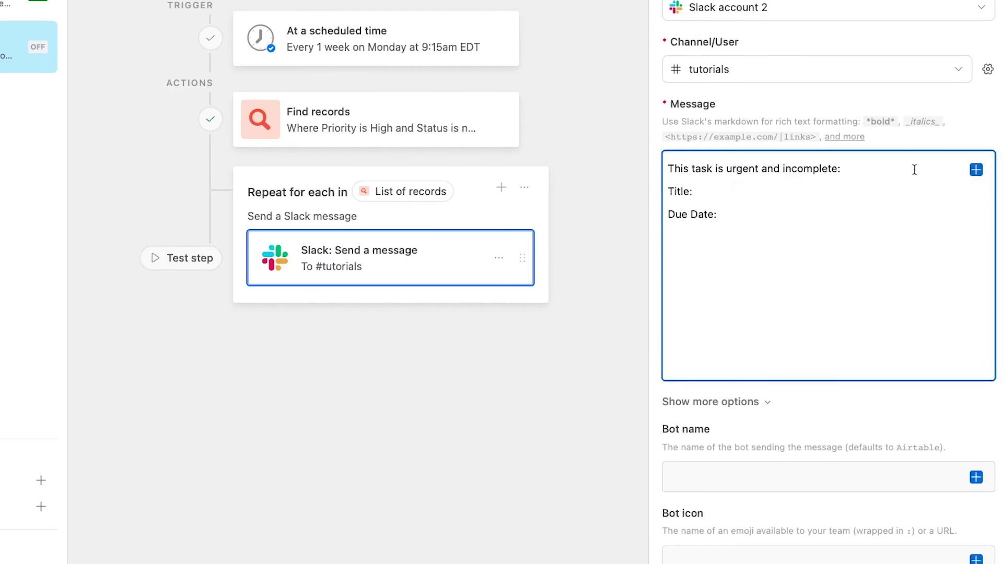
click(975, 169)
scroll(871, 370, down, 1)
scroll(872, 371, down, 3)
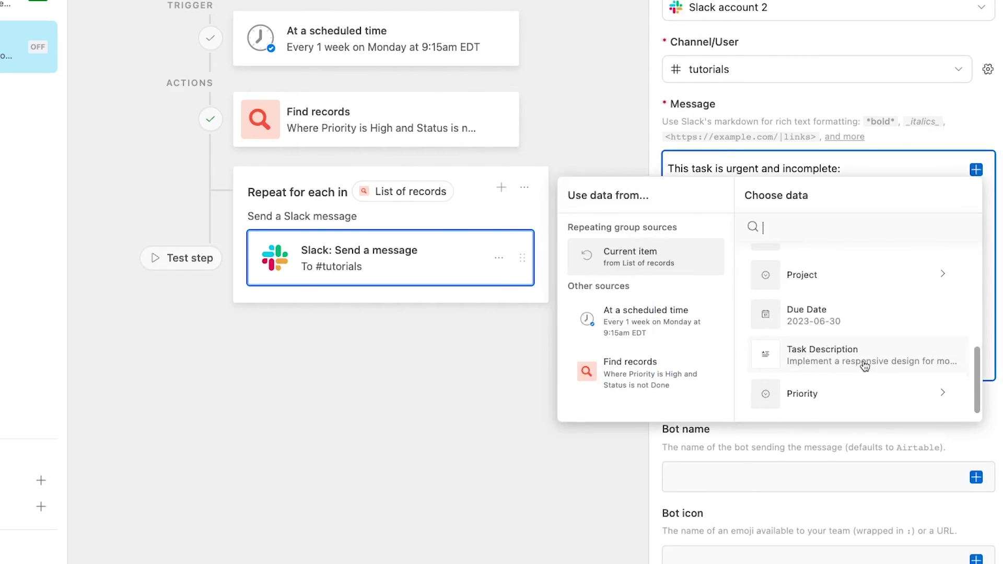
click(861, 360)
click(765, 219)
click(975, 171)
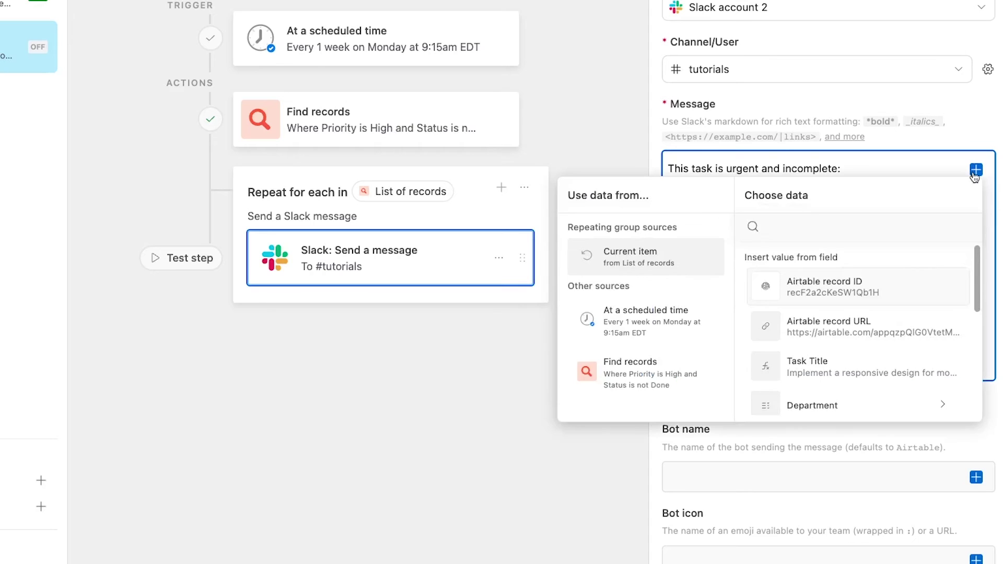
scroll(867, 326, down, 5)
click(851, 322)
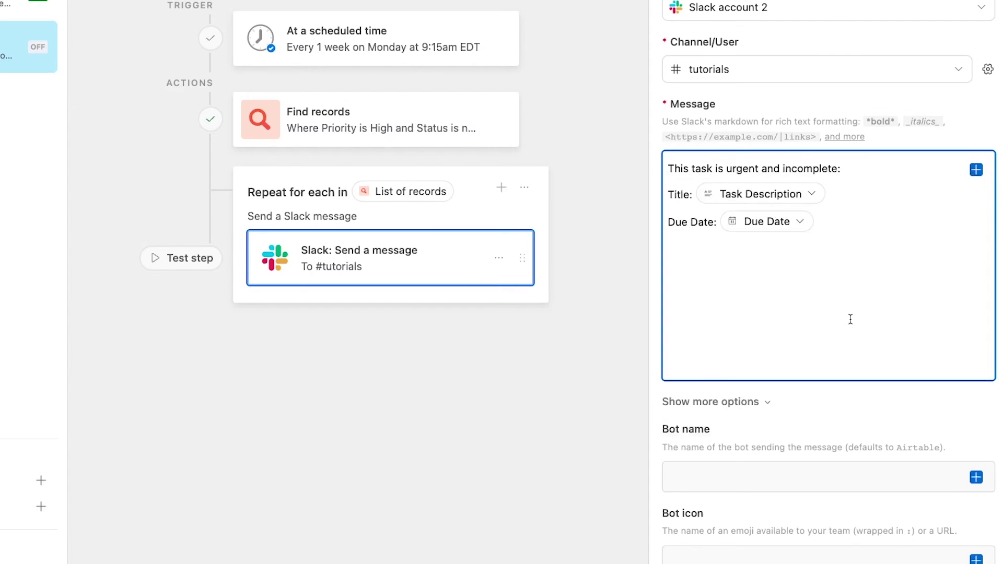
- Set bot name 'Task Bot' with icon :robot_face: and generate a message preview
scroll(814, 318, down, 4)
click(788, 289)
text(Task Bot)
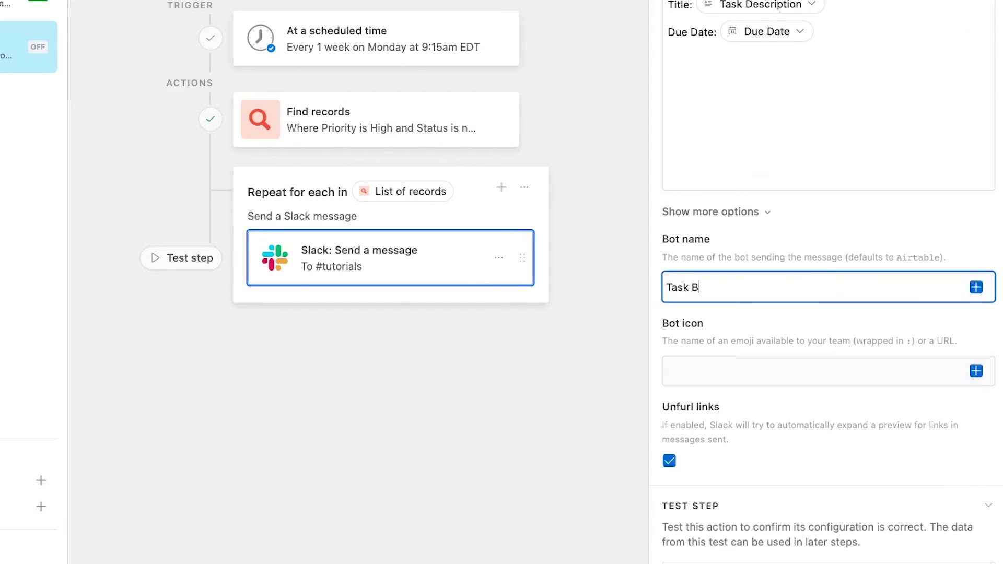
key(Tab)
text(:robot_face:)
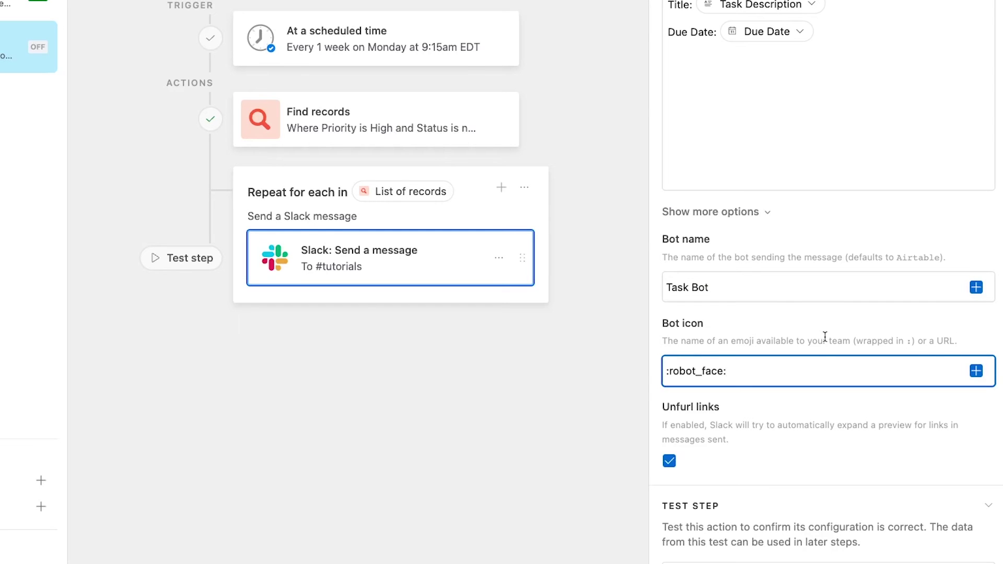
scroll(825, 336, down, 3)
click(846, 528)
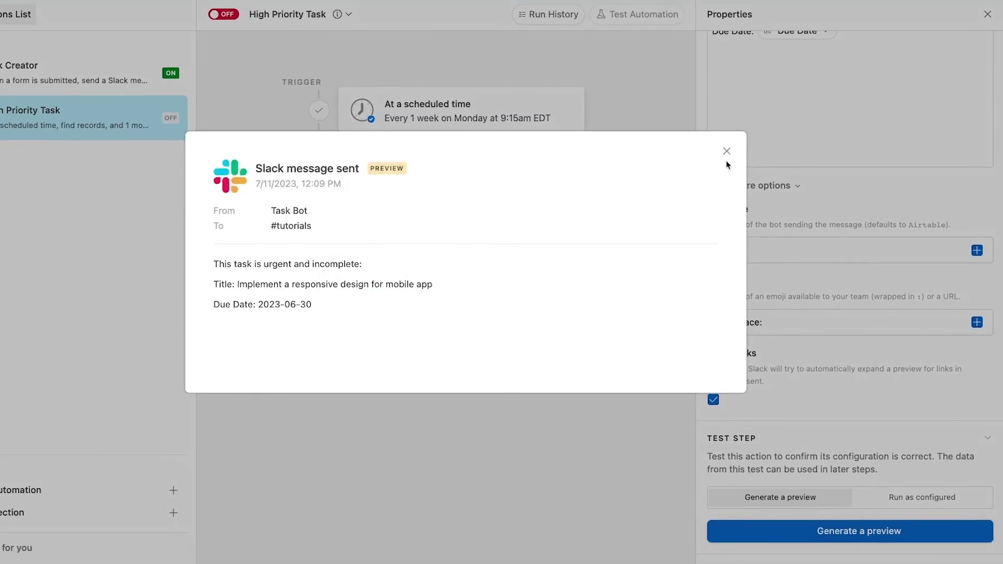
- Change the schedule trigger's weekday from Monday to Tuesday
click(685, 85)
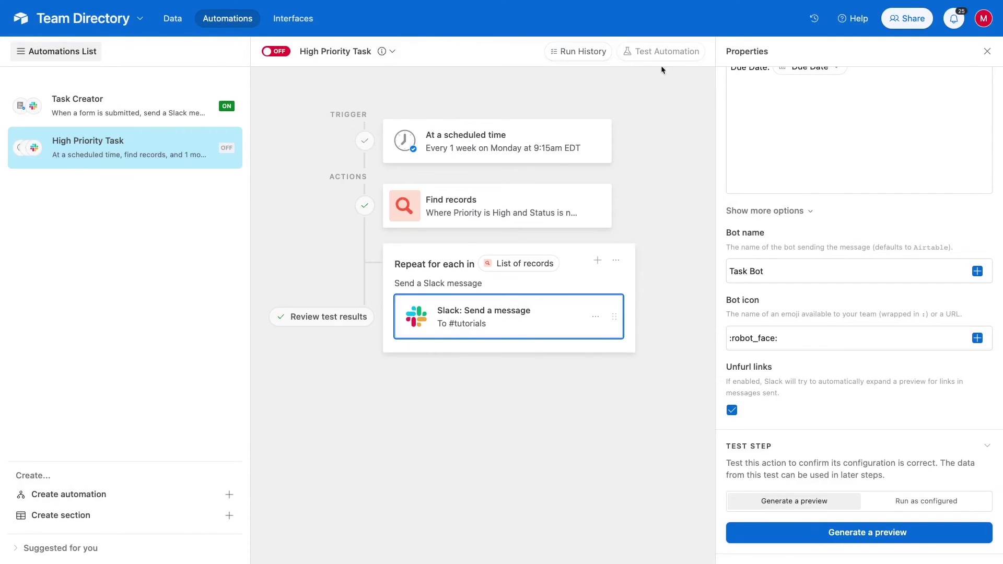
click(587, 135)
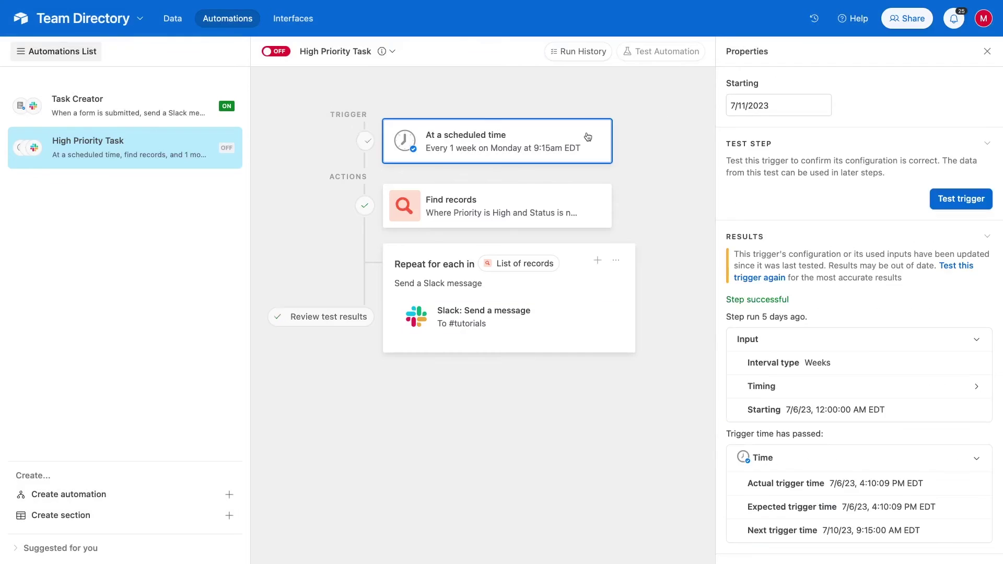
scroll(842, 212, up, 5)
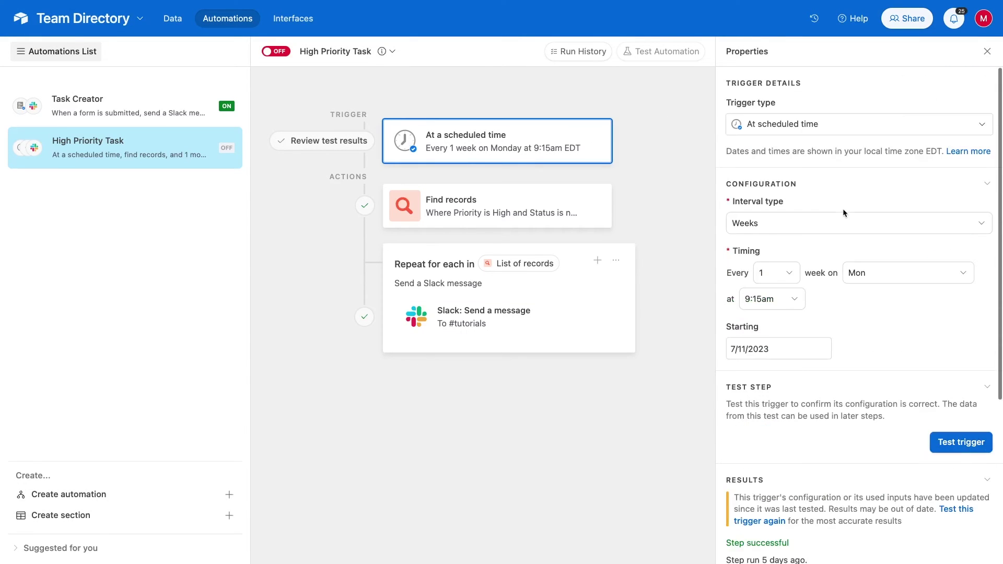
click(882, 272)
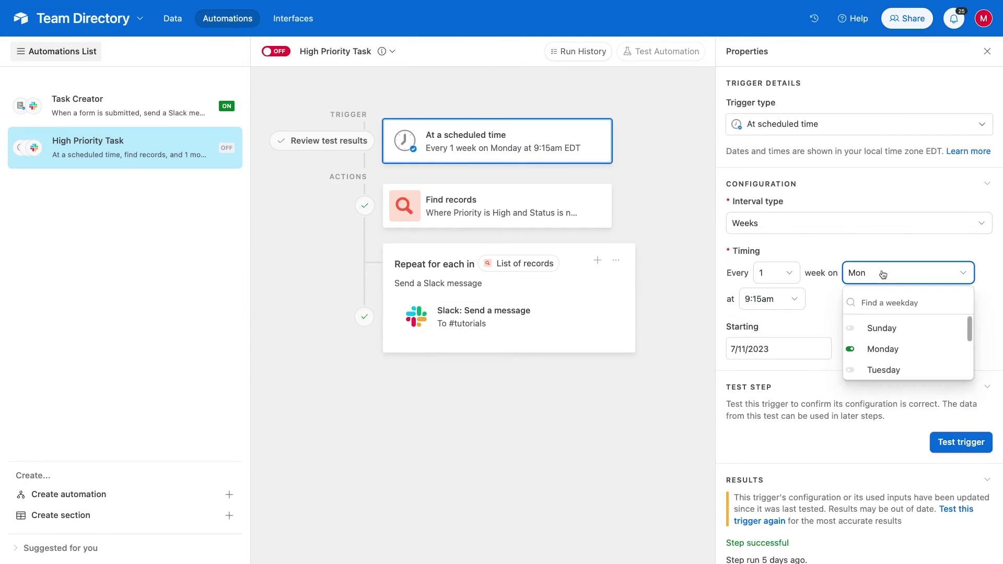
click(882, 349)
click(888, 370)
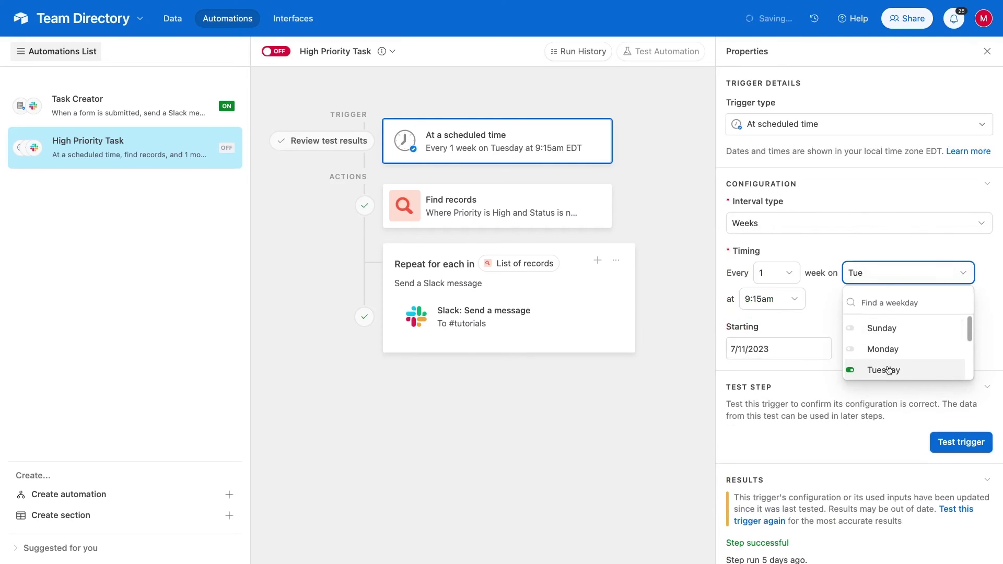
click(811, 321)
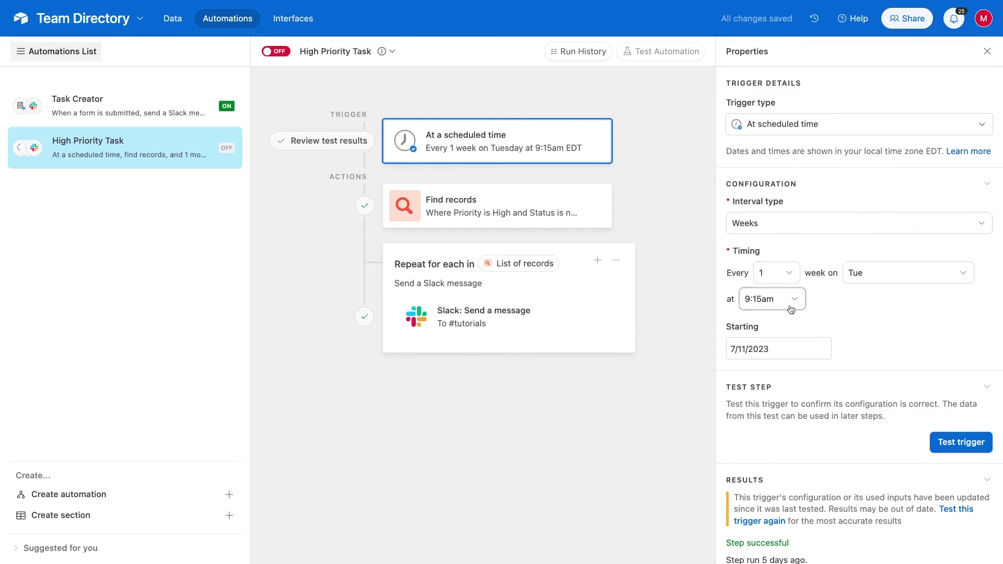
- Set the run time to 12:15pm and switch the High Priority Task automation on
click(791, 308)
text(12:15)
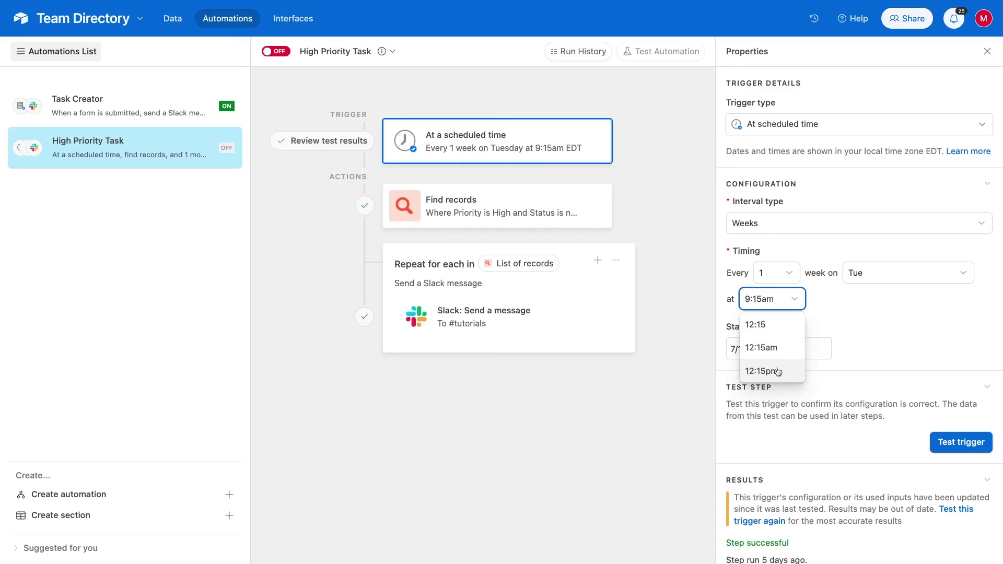
click(777, 372)
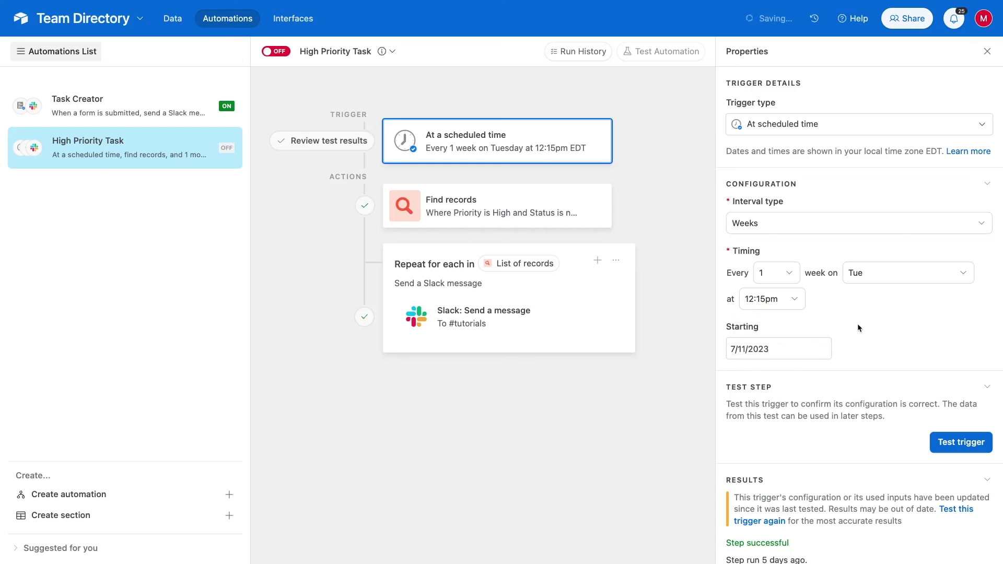
click(282, 54)
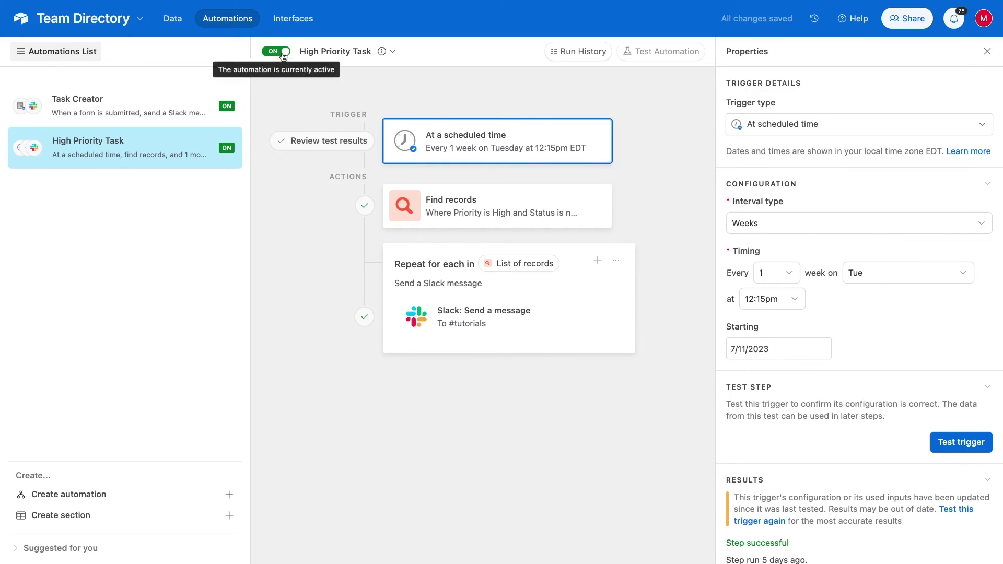